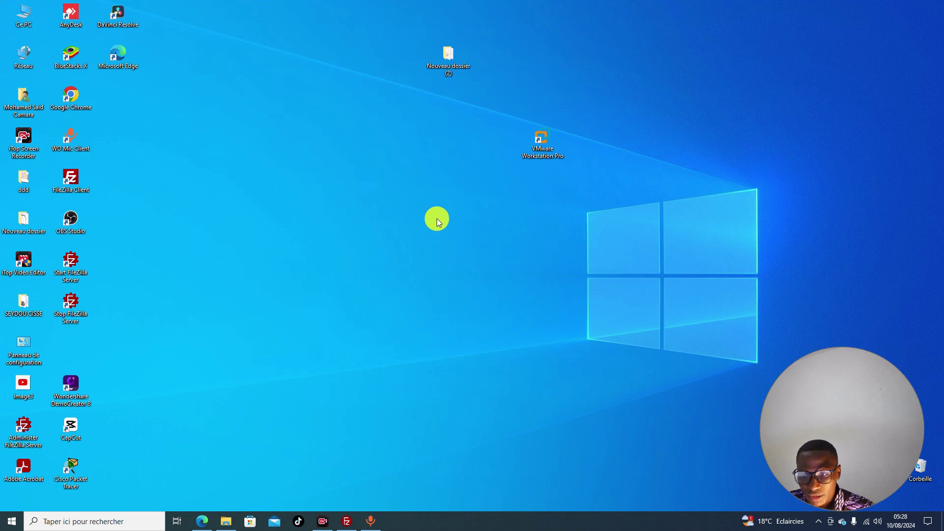
# Select the VMware Workstation Pro shortcut on the Windows desktop.
pyautogui.click(559, 147)
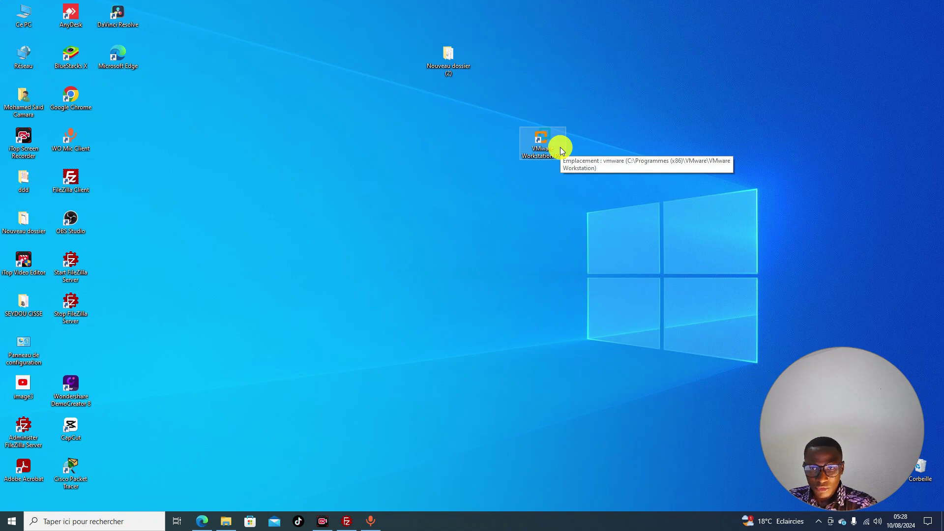
# Launch VMware Workstation Pro and start a new virtual machine with Custom (advanced) configuration.
pyautogui.doubleClick(560, 147)
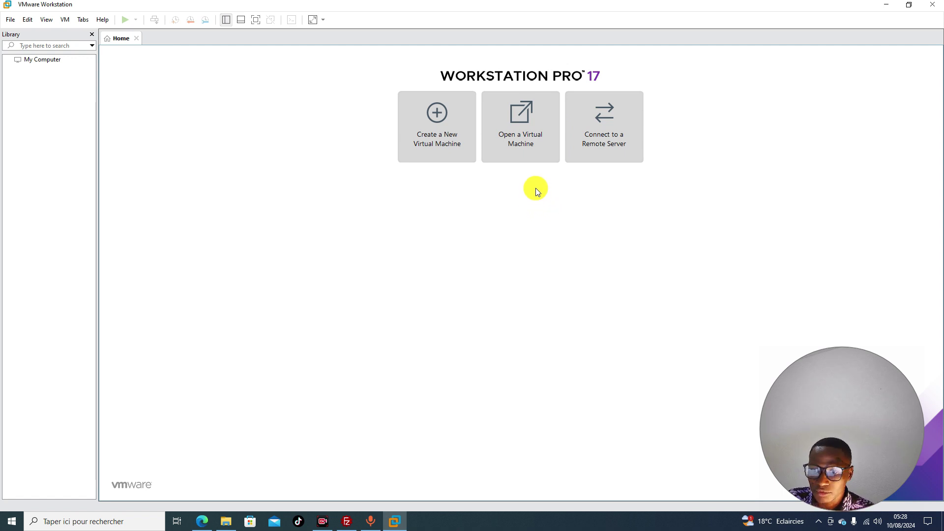
pyautogui.click(444, 129)
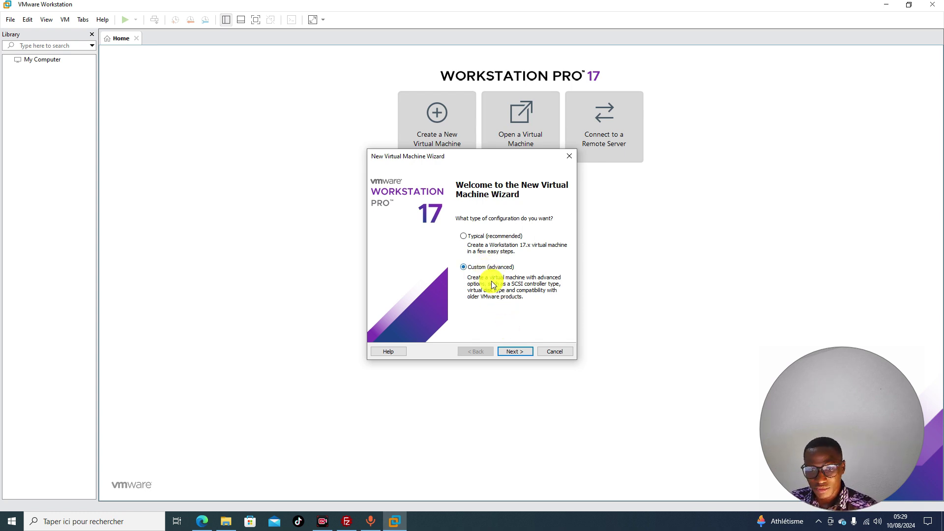
# Keep Workstation 17.x compatibility and choose to install the Windows 10 x64 guest later.
pyautogui.click(513, 352)
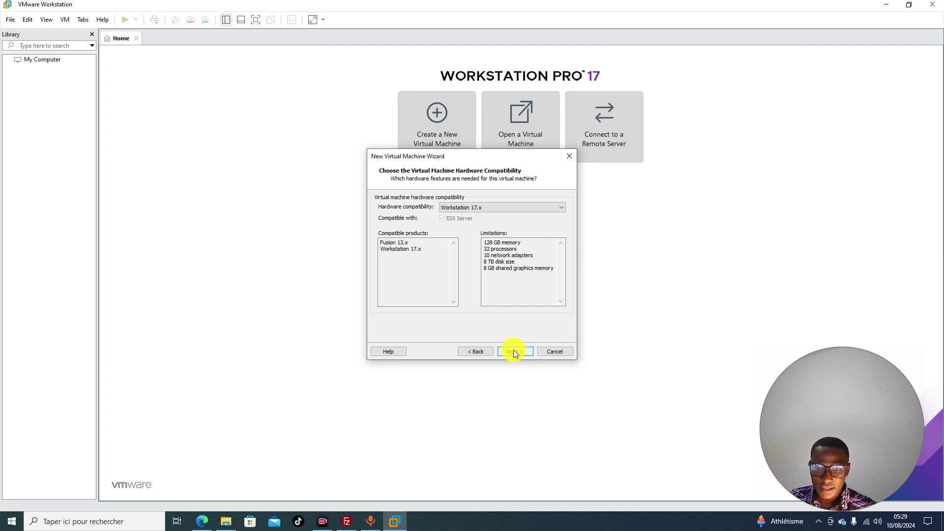
pyautogui.click(513, 352)
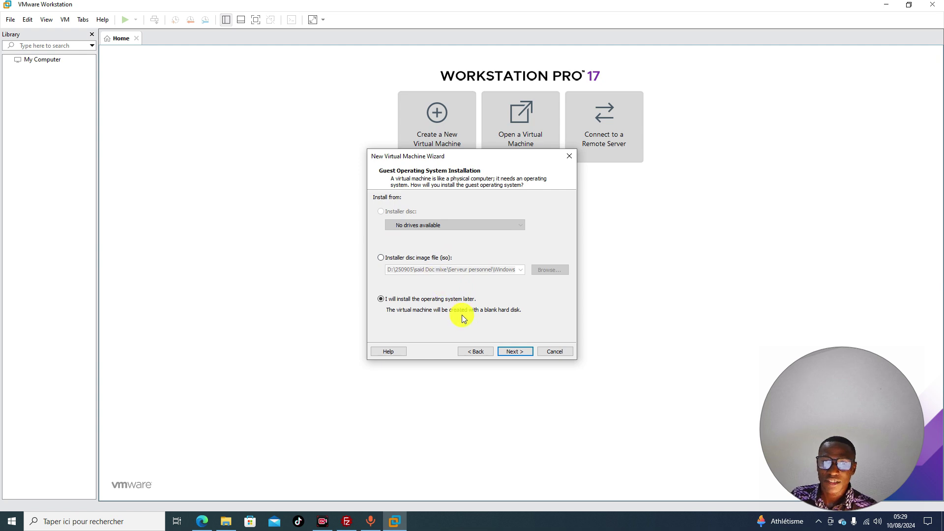
pyautogui.click(383, 257)
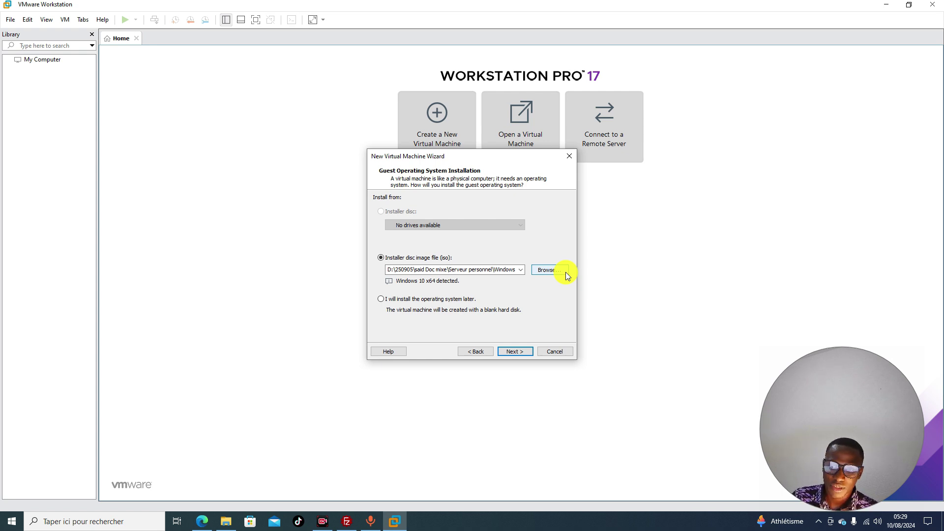
pyautogui.click(438, 301)
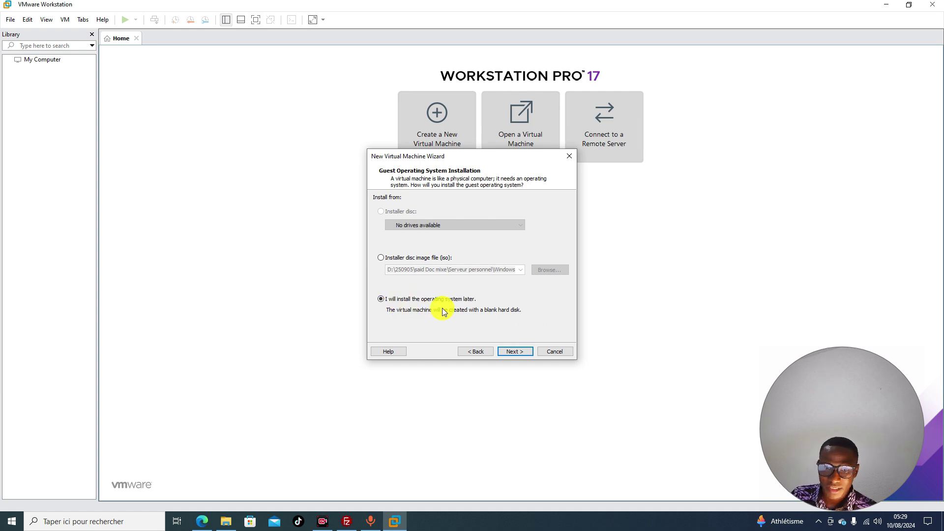
pyautogui.click(516, 351)
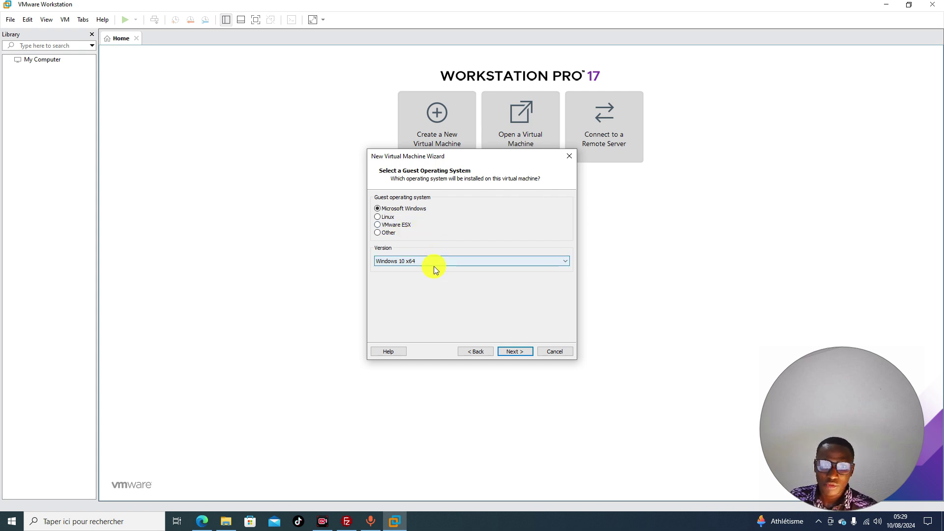
# Shorten the virtual machine name from 'Windows 10 x64' to 'Windows 10'.
pyautogui.click(512, 351)
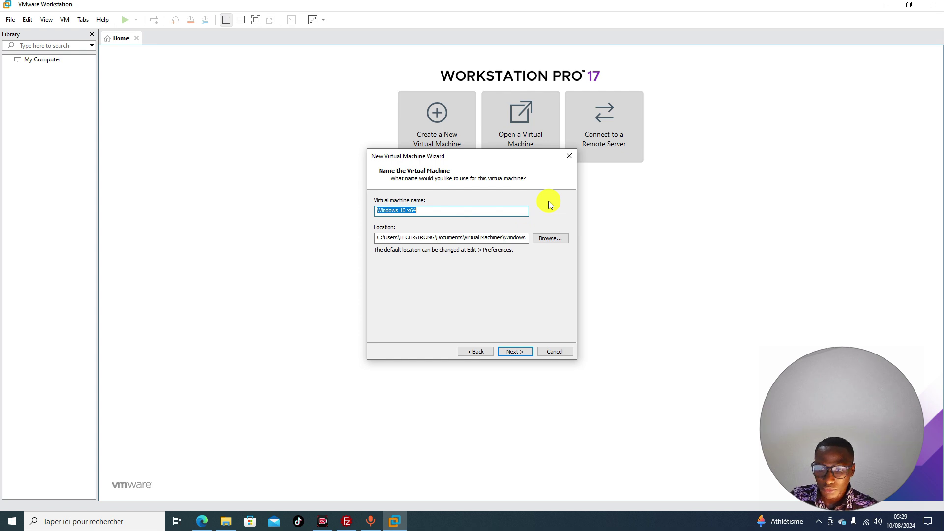
pyautogui.click(487, 207)
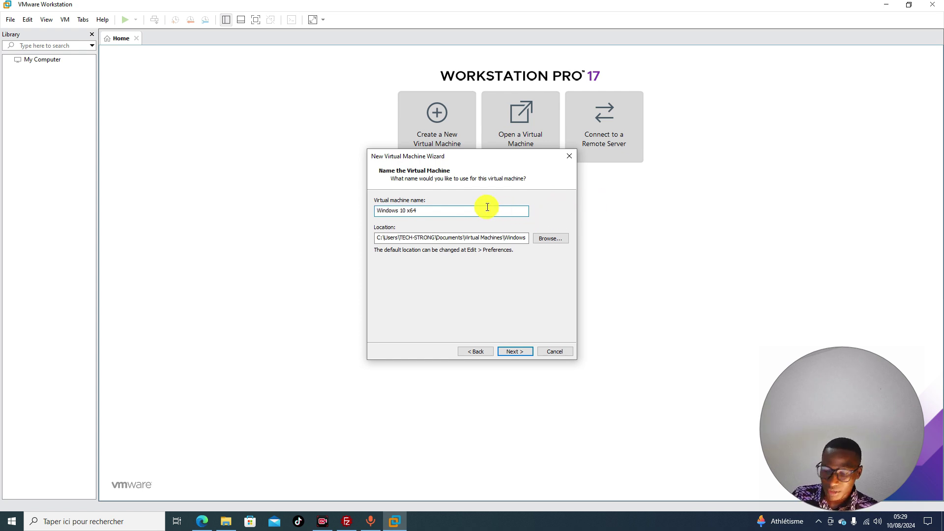
pyautogui.press('BackSpace')
pyautogui.press('BackSpace')
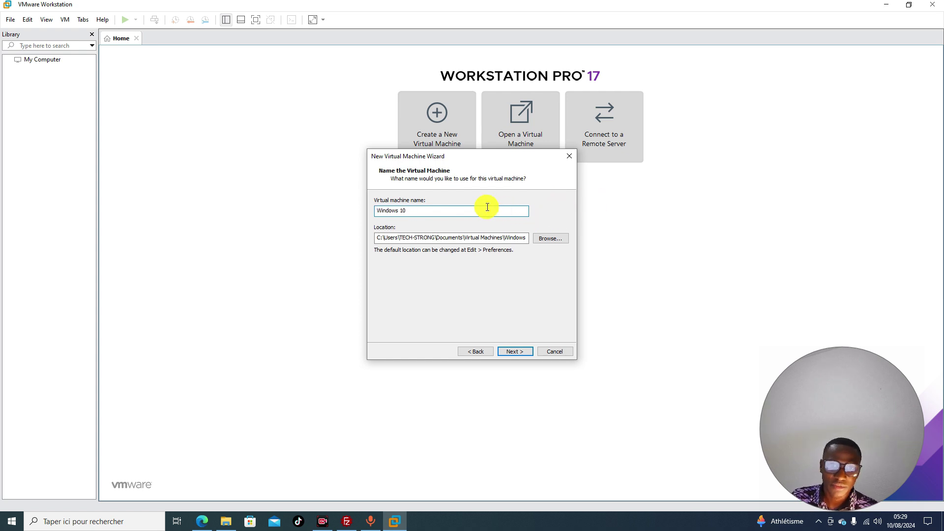
pyautogui.click(516, 351)
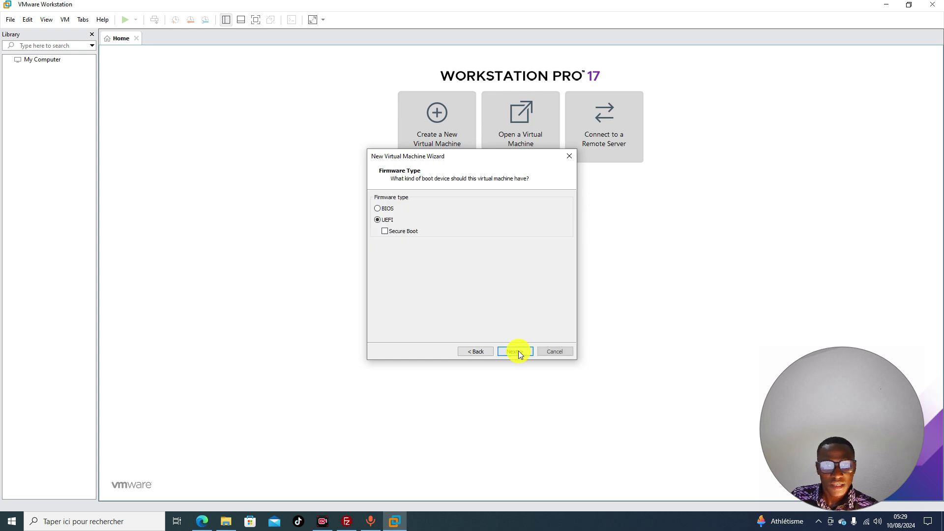
pyautogui.click(477, 351)
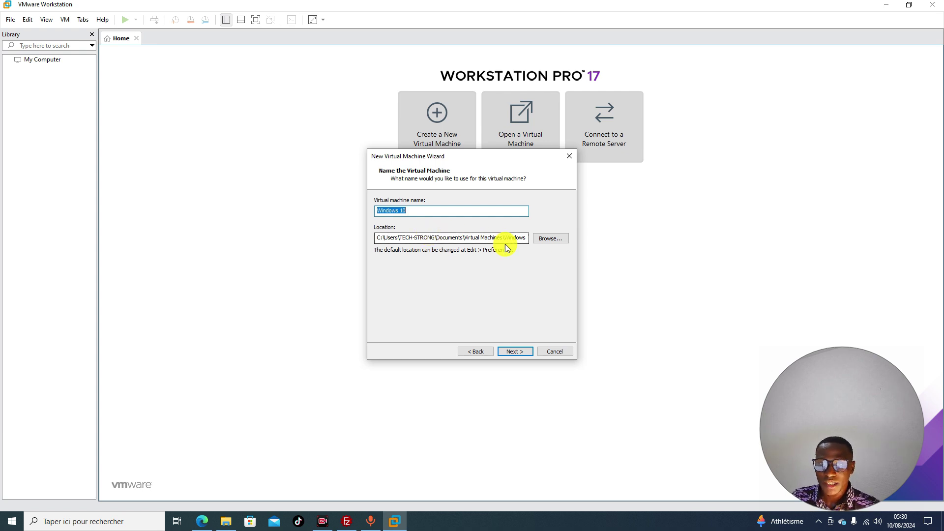
# Create a new folder 'vm' on drive D: and use D:\vm as the machine location.
pyautogui.click(541, 237)
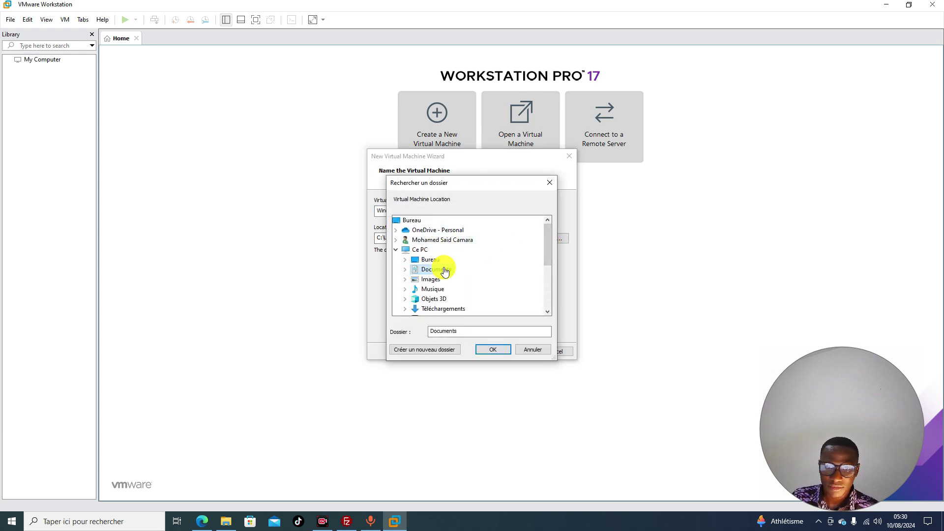
pyautogui.click(416, 255)
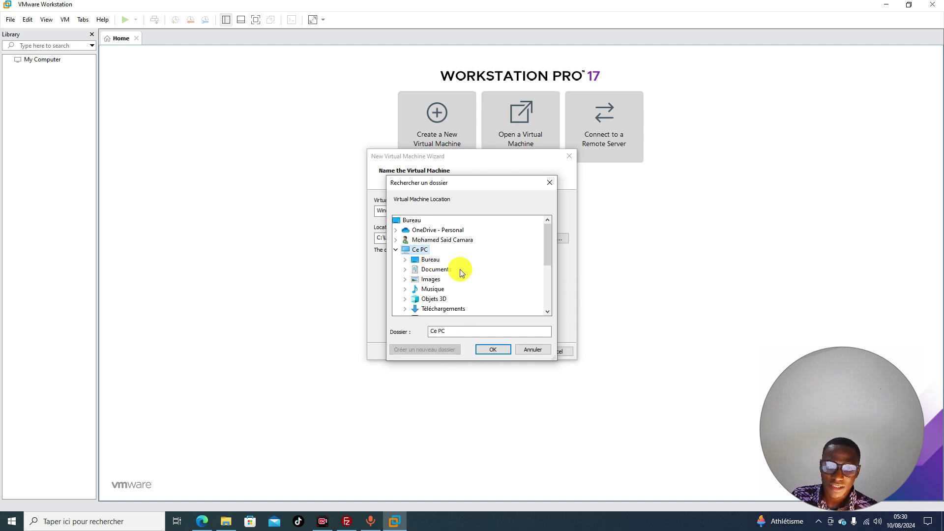
pyautogui.scroll(-2, 458, 273)
pyautogui.doubleClick(432, 279)
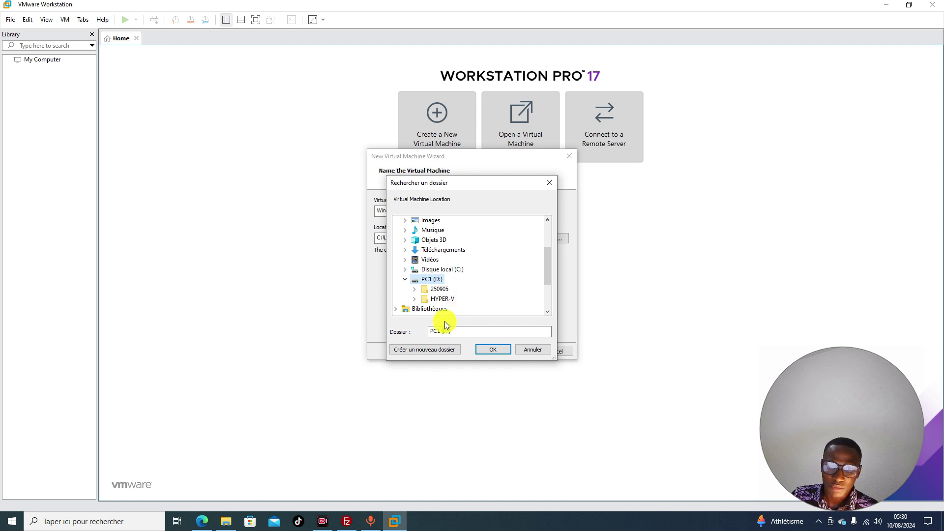
pyautogui.click(417, 350)
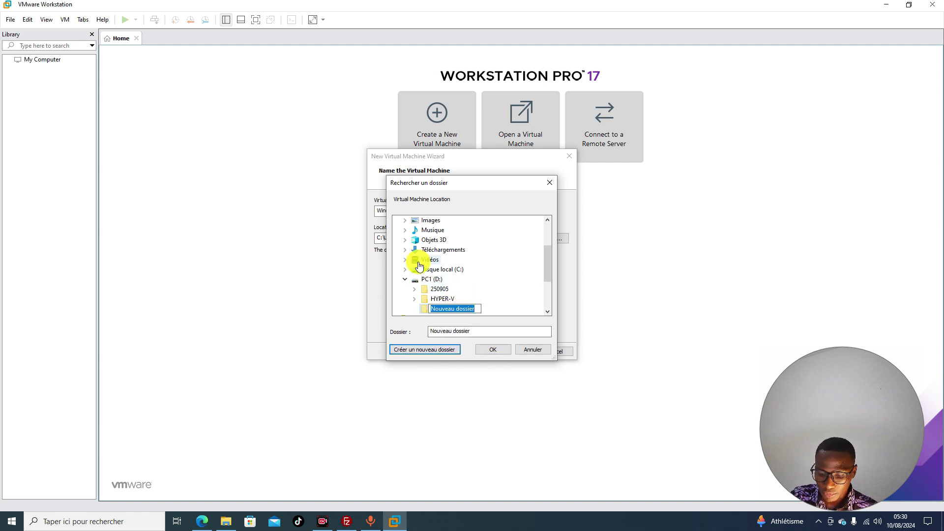
pyautogui.write('vm')
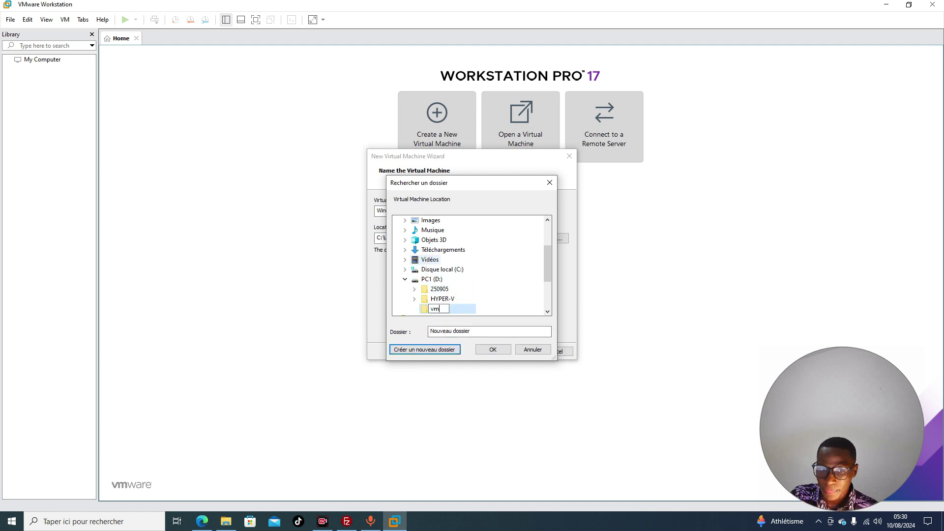
pyautogui.press('Return')
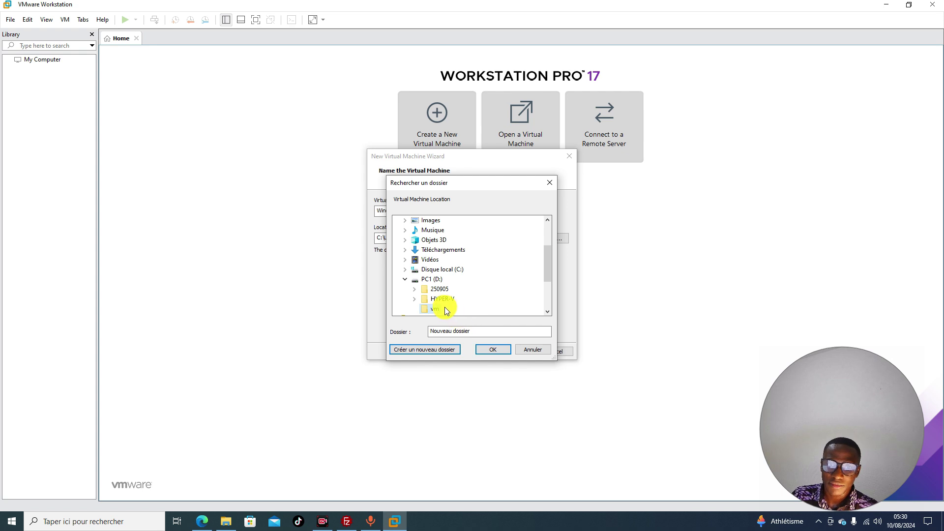
pyautogui.click(485, 345)
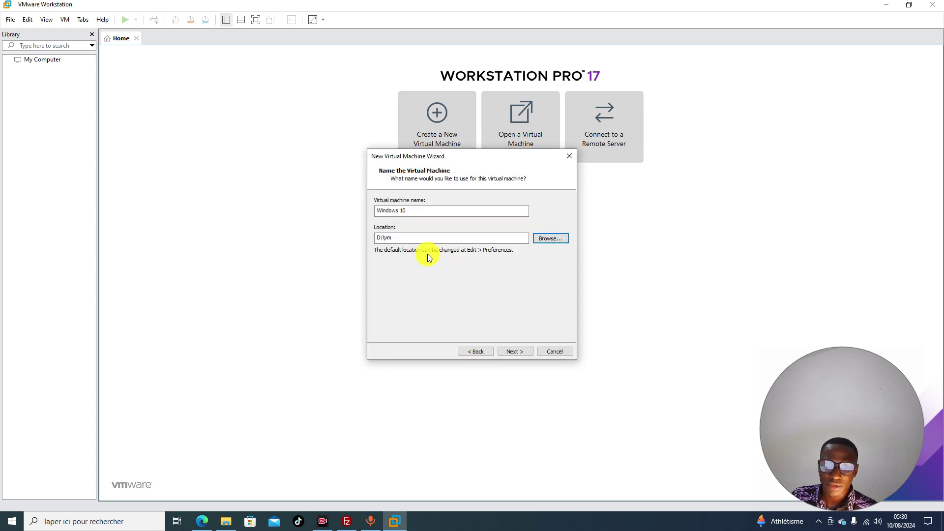
pyautogui.click(515, 350)
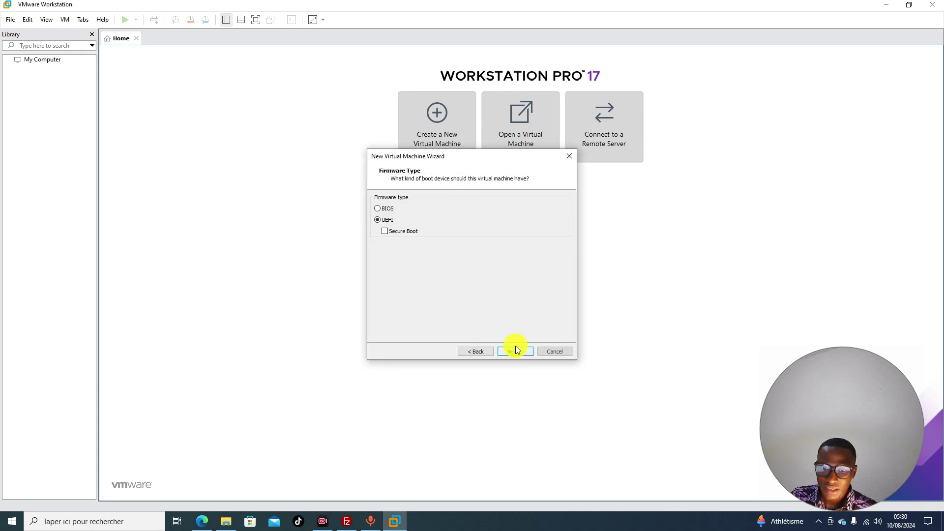
# Set BIOS firmware and keep 2 processors with 1 core each.
pyautogui.click(383, 209)
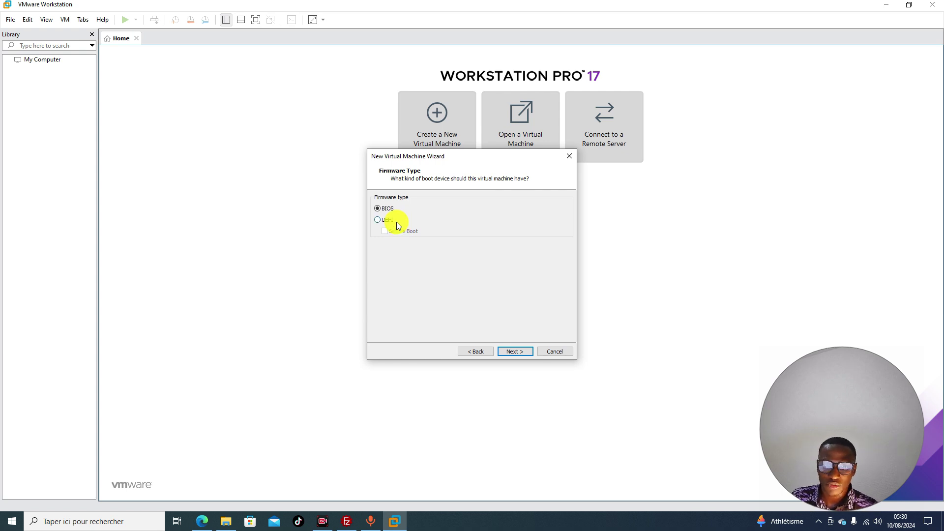
pyautogui.click(506, 350)
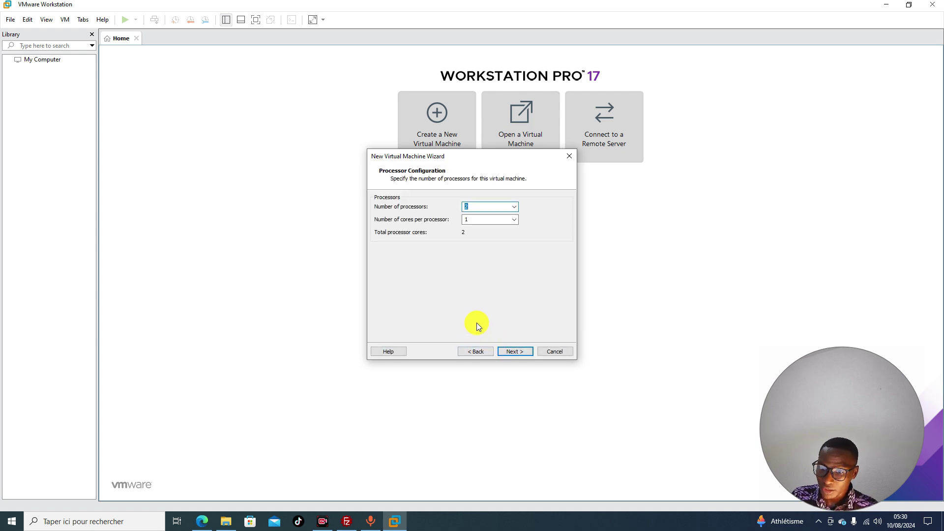
pyautogui.click(514, 349)
pyautogui.click(483, 352)
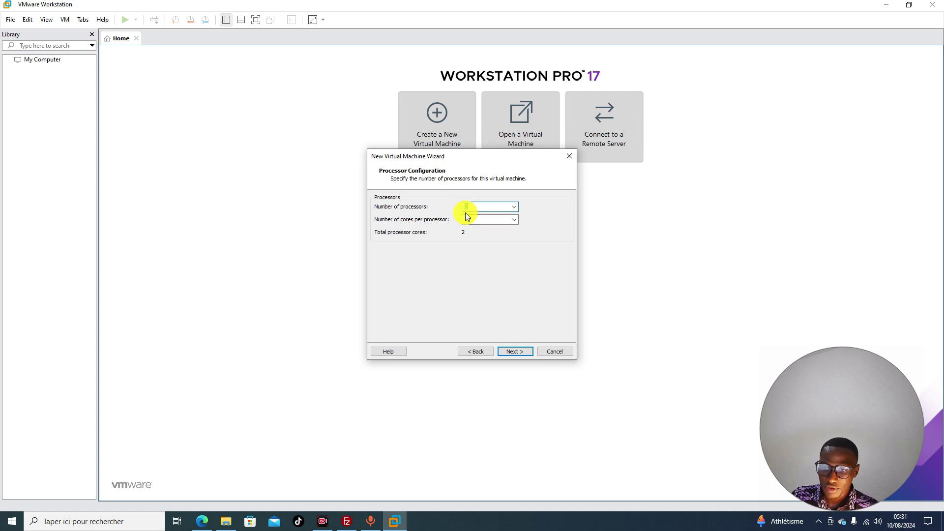
pyautogui.click(524, 353)
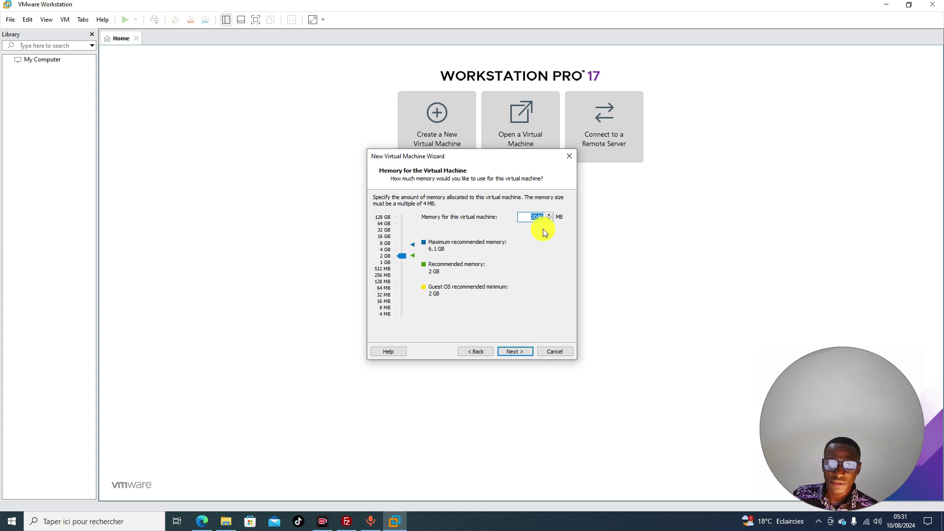
# Keep 2048 MB memory, NAT networking and the LSI Logic SAS controller.
pyautogui.click(517, 351)
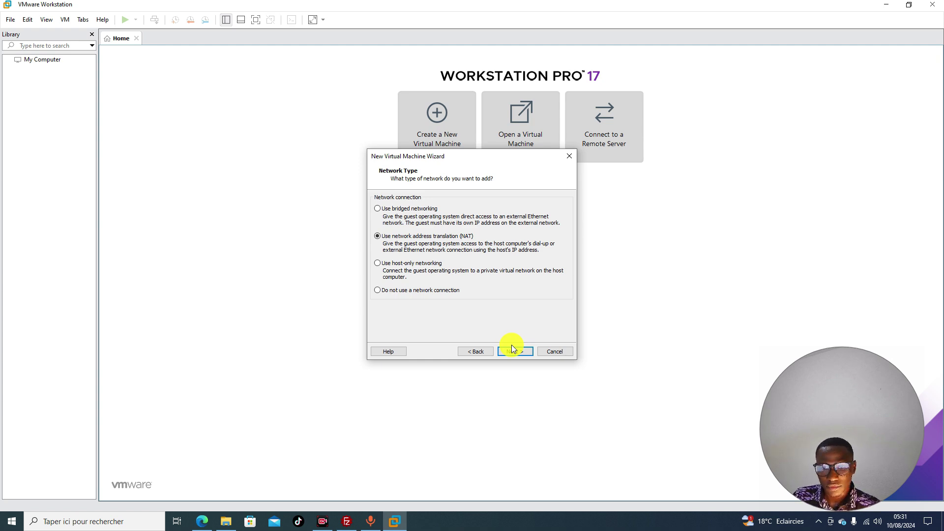
pyautogui.click(511, 350)
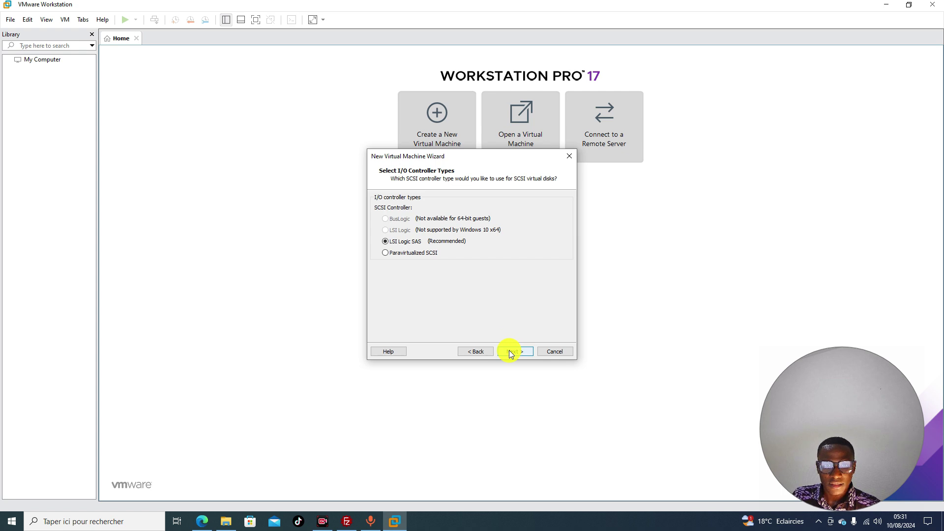
pyautogui.click(509, 350)
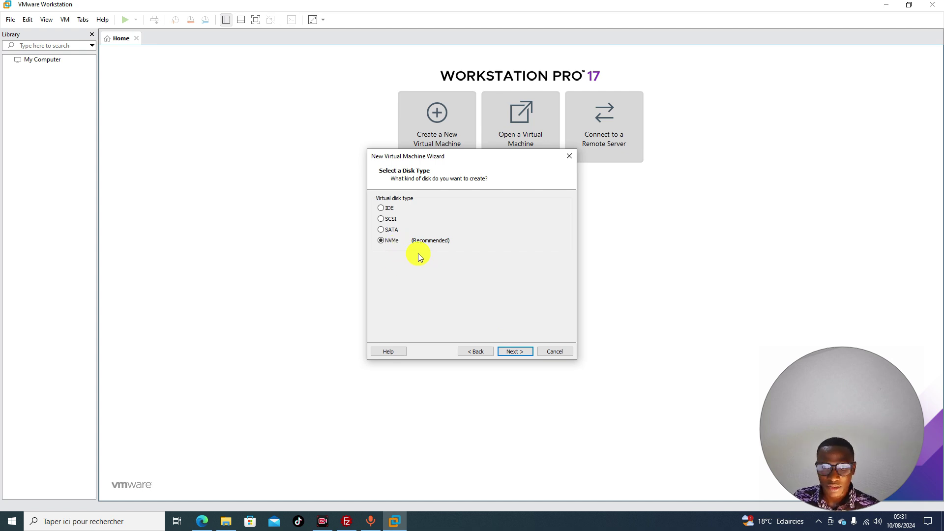
# Create a new 60 GB split SATA virtual disk and rename its disk file.
pyautogui.click(380, 230)
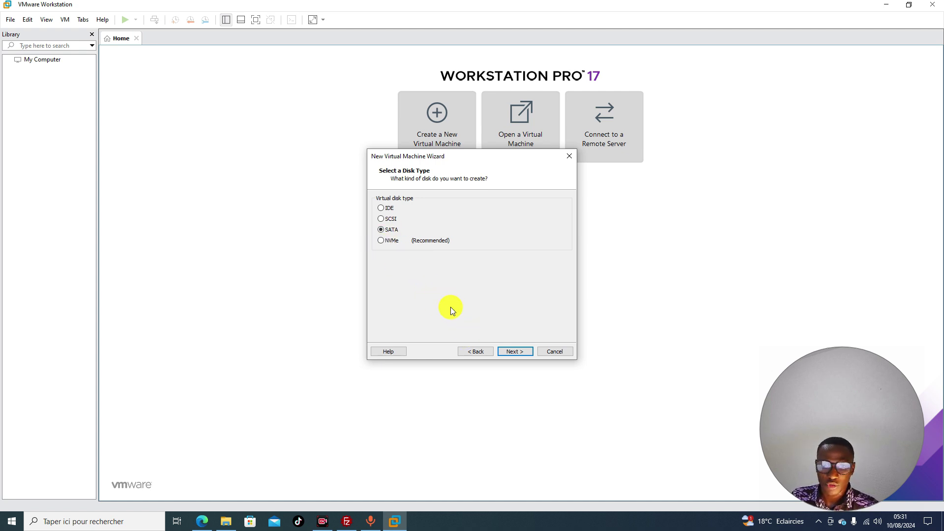
pyautogui.click(518, 353)
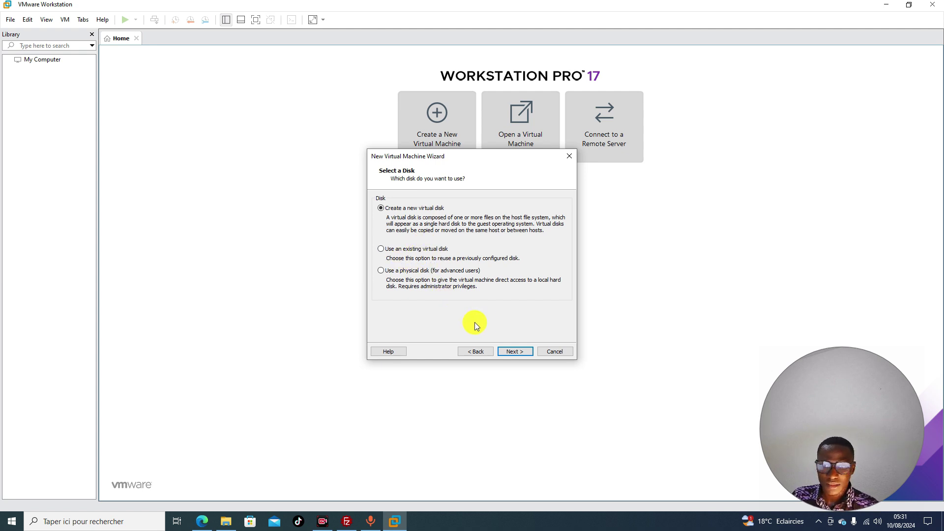
pyautogui.click(510, 352)
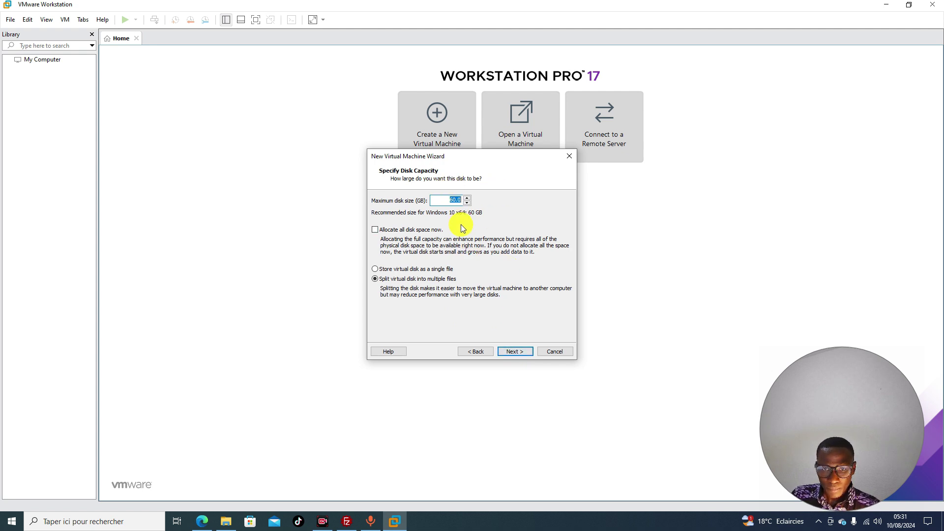
pyautogui.click(515, 350)
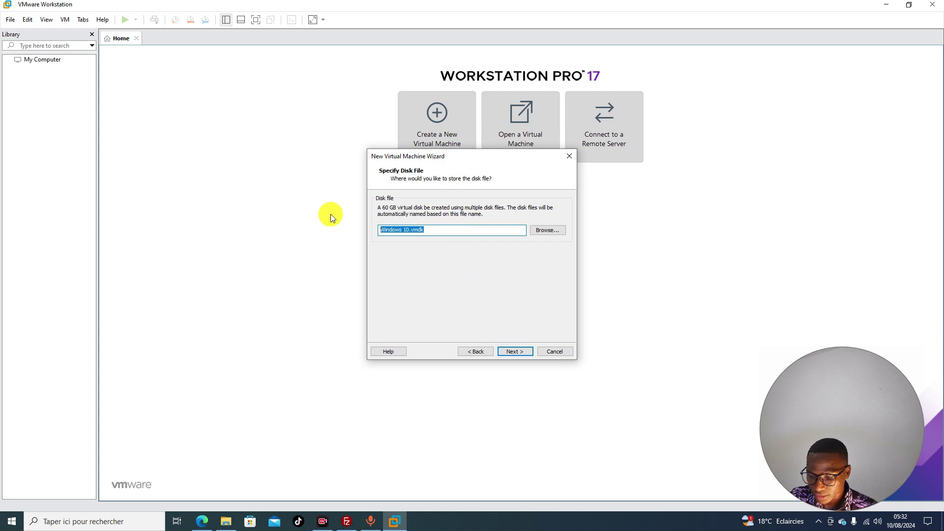
pyautogui.write('SA')
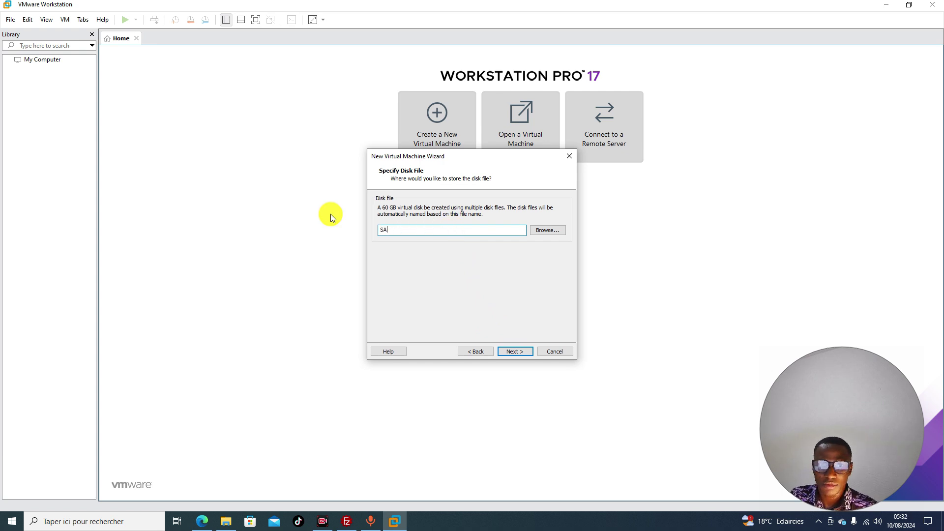
pyautogui.write('ID CAMARA')
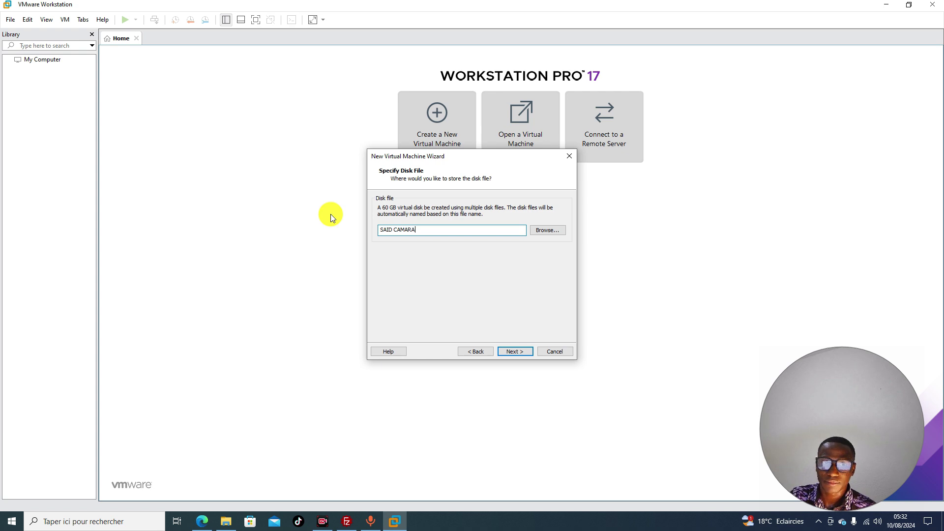
pyautogui.click(516, 350)
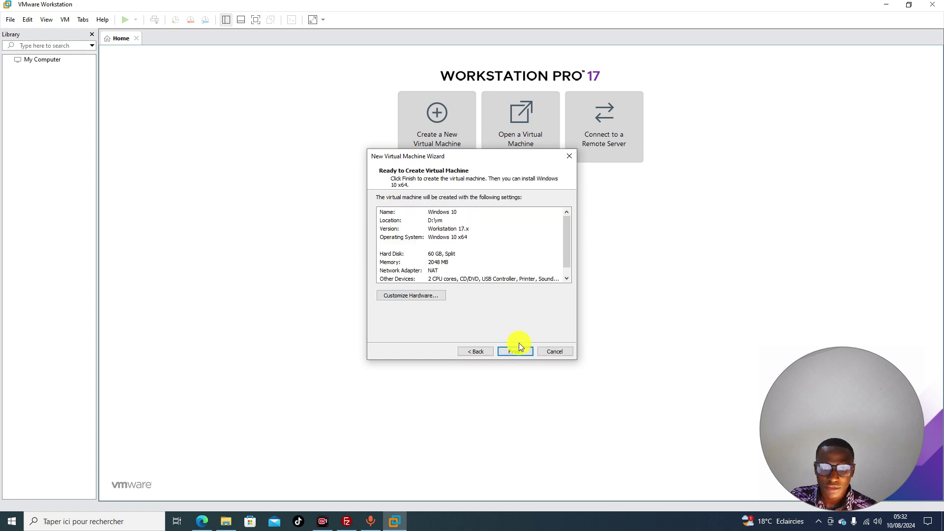
# Finish the wizard to create the Windows 10 virtual machine in D:\vm.
pyautogui.click(516, 351)
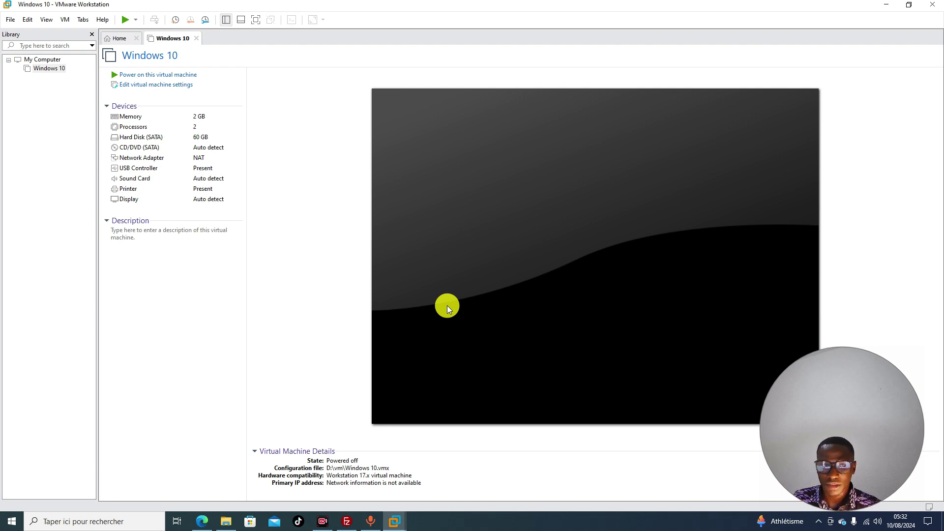
# Load the Win10_21H1_French_x64 ISO from Bureau\Nouveau dossier (2) into the CD/DVD (SATA) drive.
pyautogui.click(186, 87)
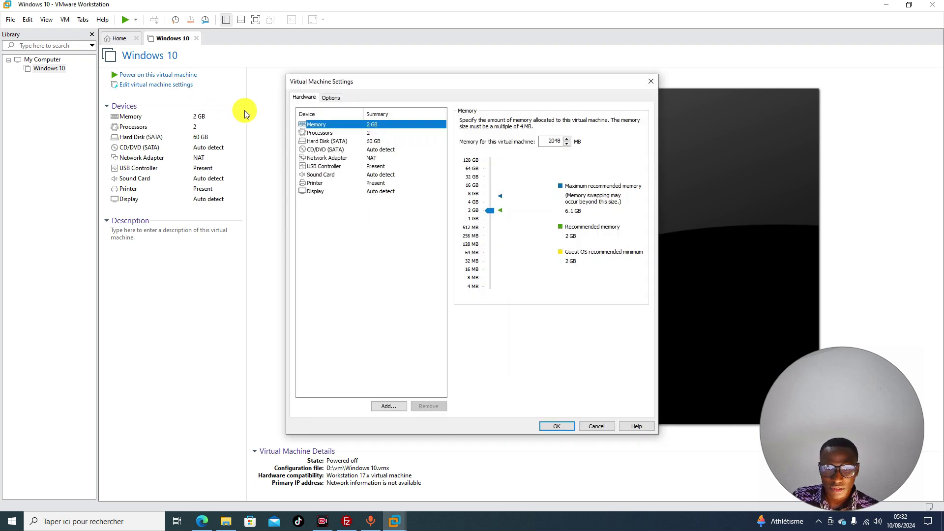
pyautogui.click(320, 150)
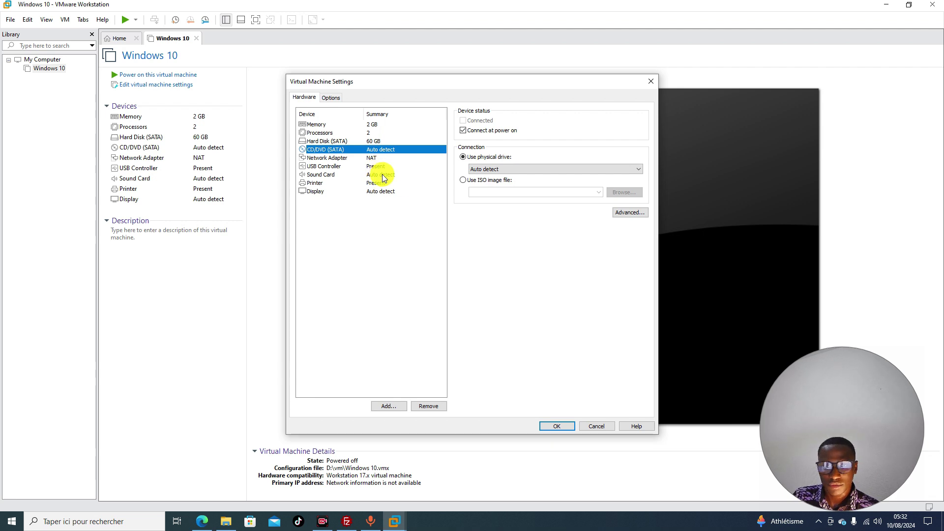
pyautogui.click(467, 180)
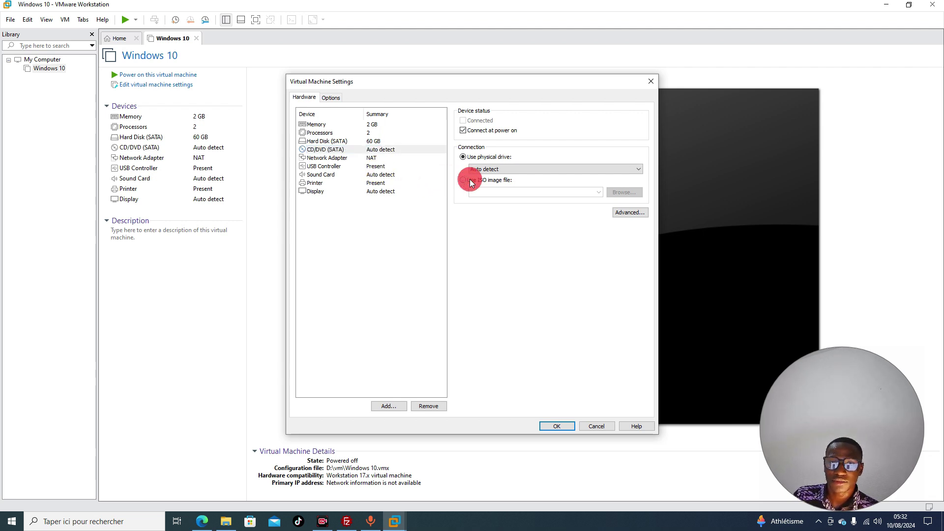
pyautogui.click(622, 192)
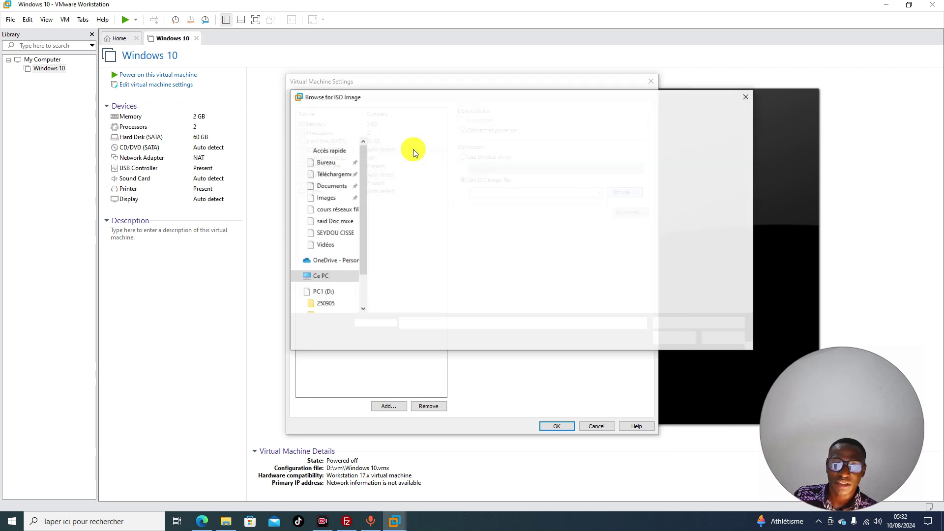
pyautogui.click(325, 162)
pyautogui.doubleClick(490, 173)
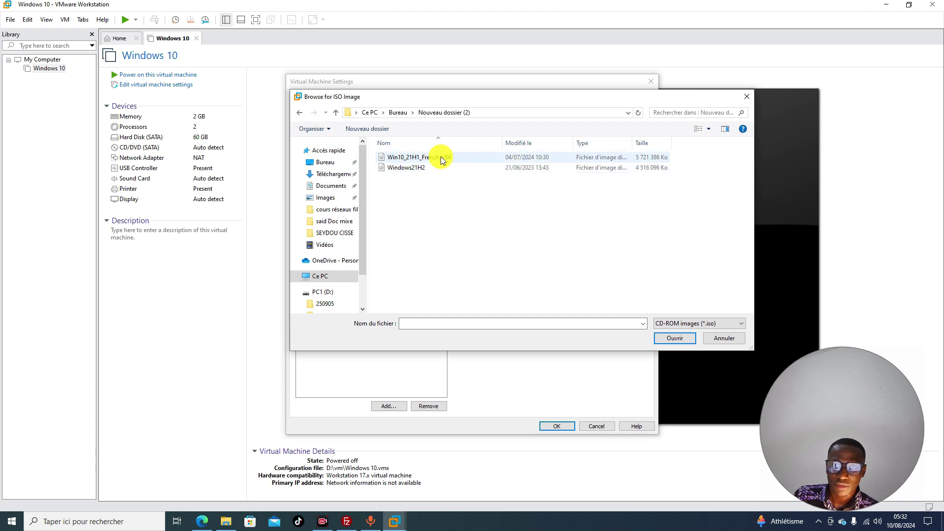
pyautogui.click(438, 157)
pyautogui.click(672, 338)
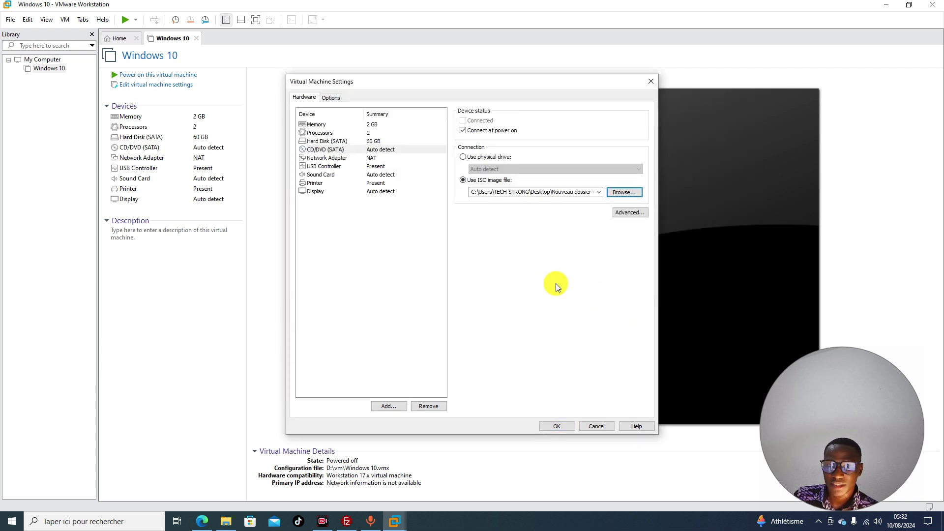
pyautogui.click(558, 426)
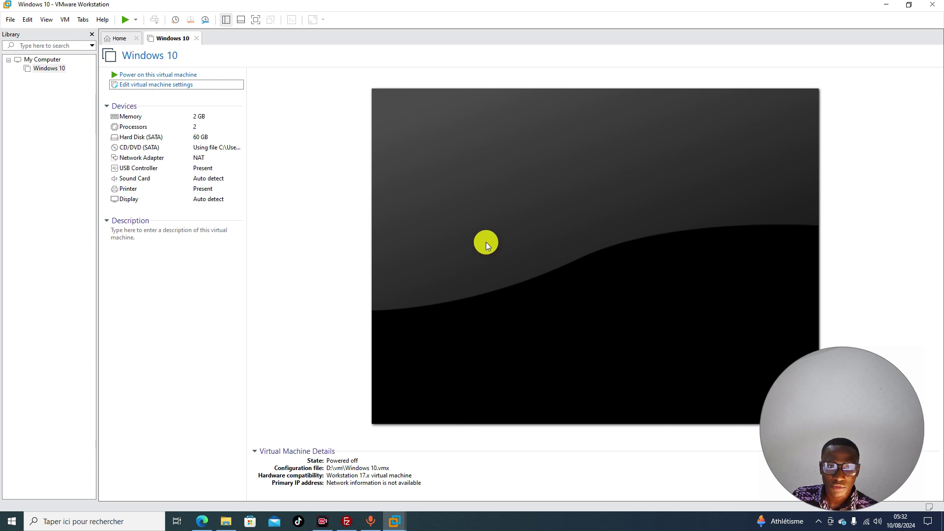
# Power on the Windows 10 VM and dismiss the side-channel mitigations notice.
pyautogui.click(175, 76)
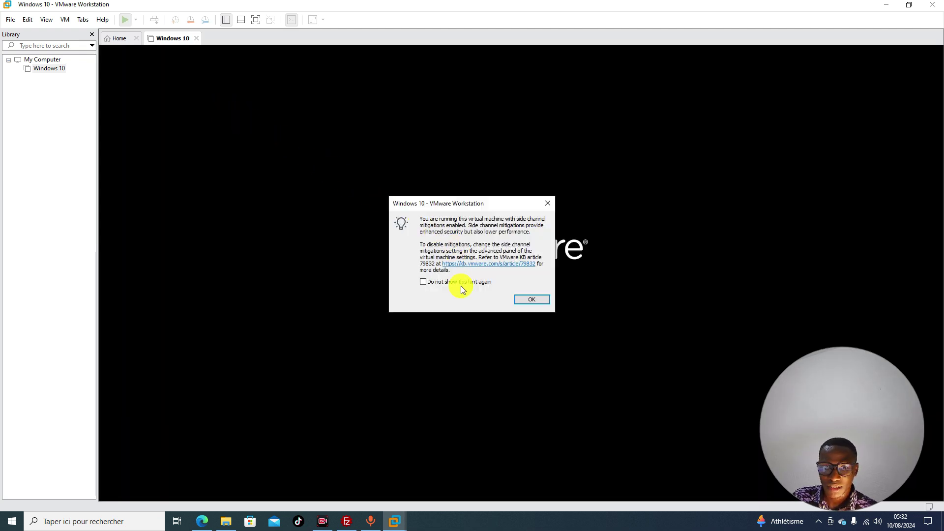
pyautogui.click(536, 301)
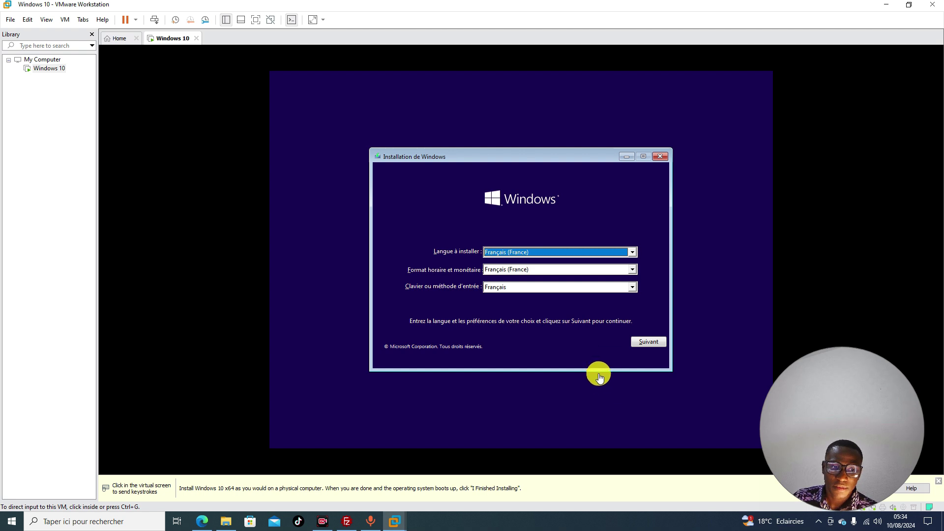
# Keep the Français (France) language settings and start the Windows installation.
pyautogui.click(645, 344)
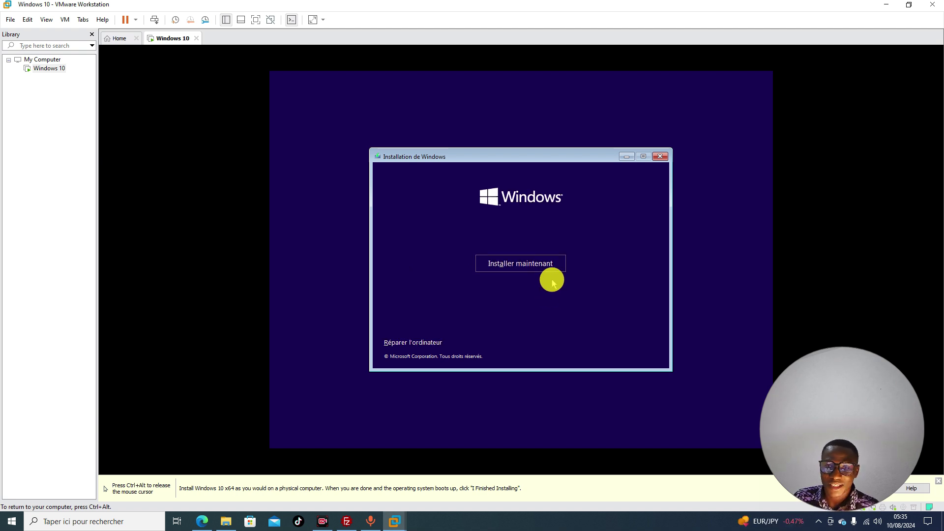
pyautogui.click(550, 264)
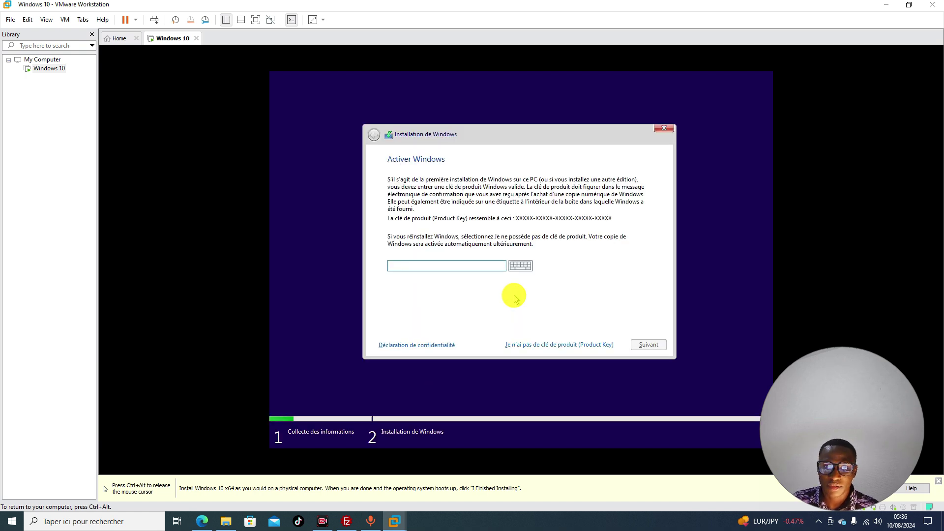
# Skip the product key, choose Windows 10 Professionnel, and accept the licence terms.
pyautogui.click(548, 346)
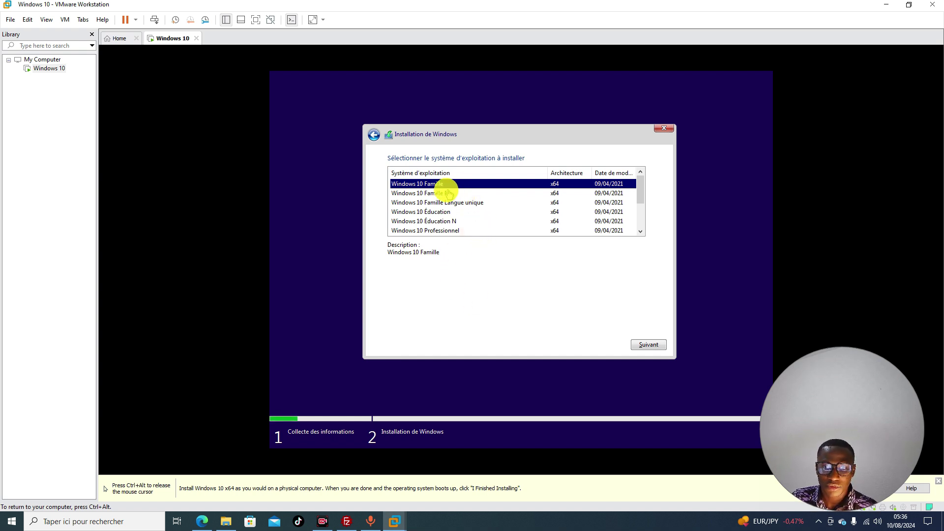
pyautogui.scroll(-1, 454, 219)
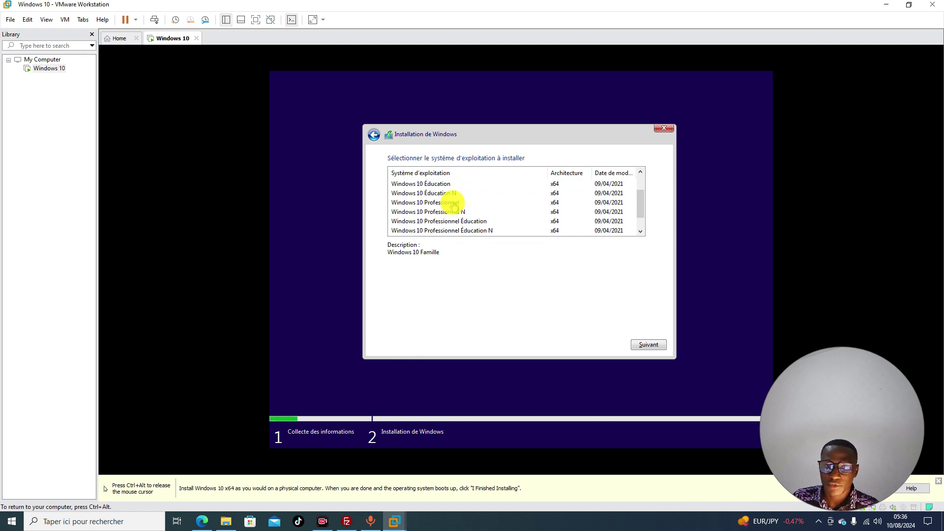
pyautogui.click(454, 205)
pyautogui.click(642, 344)
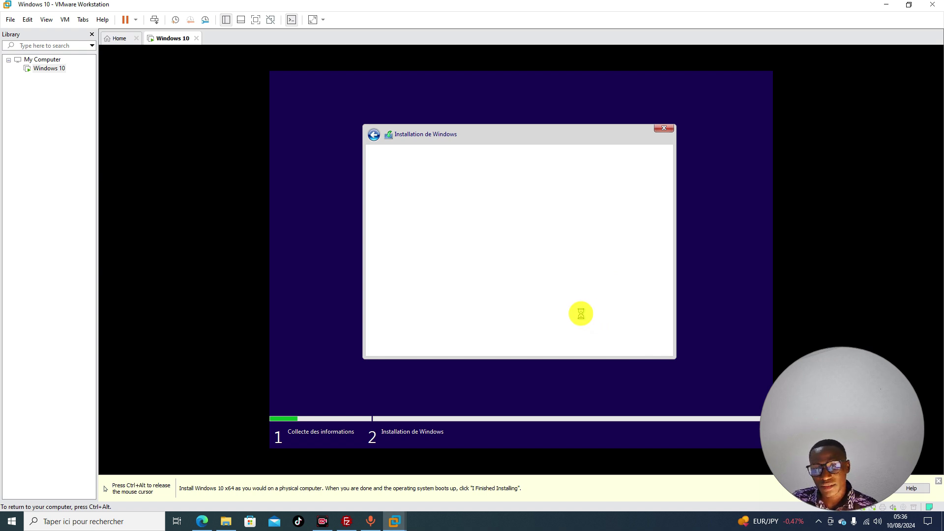
pyautogui.click(442, 322)
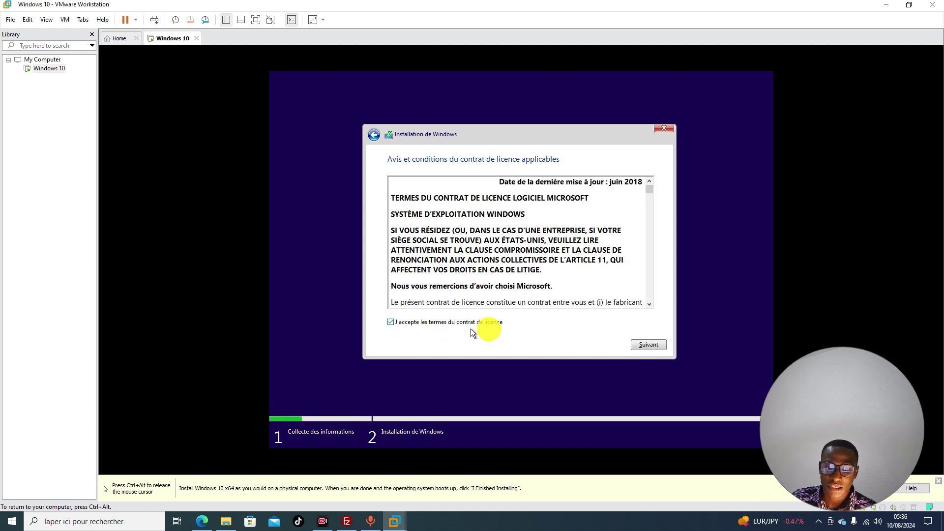
# Start a custom (Personnalisé) install onto Lecteur 0's 60 Go unallocated space.
pyautogui.click(641, 344)
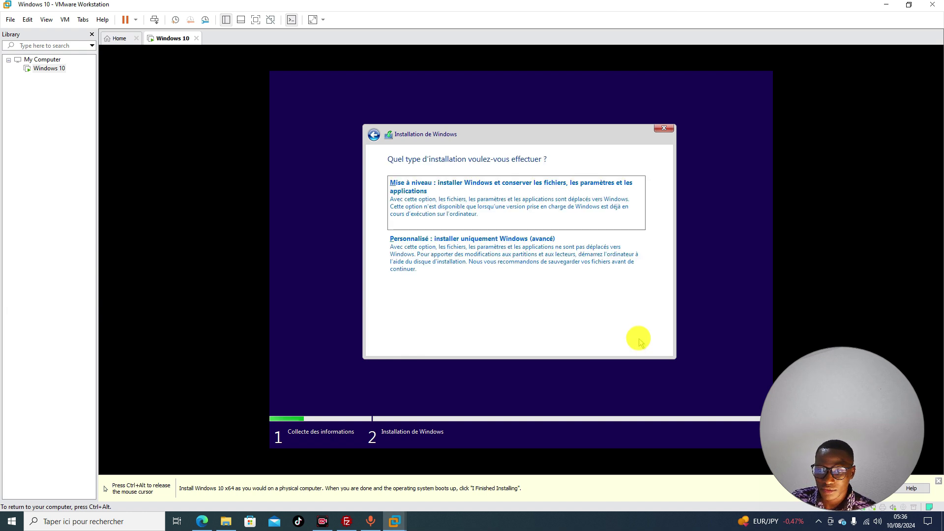
pyautogui.click(527, 263)
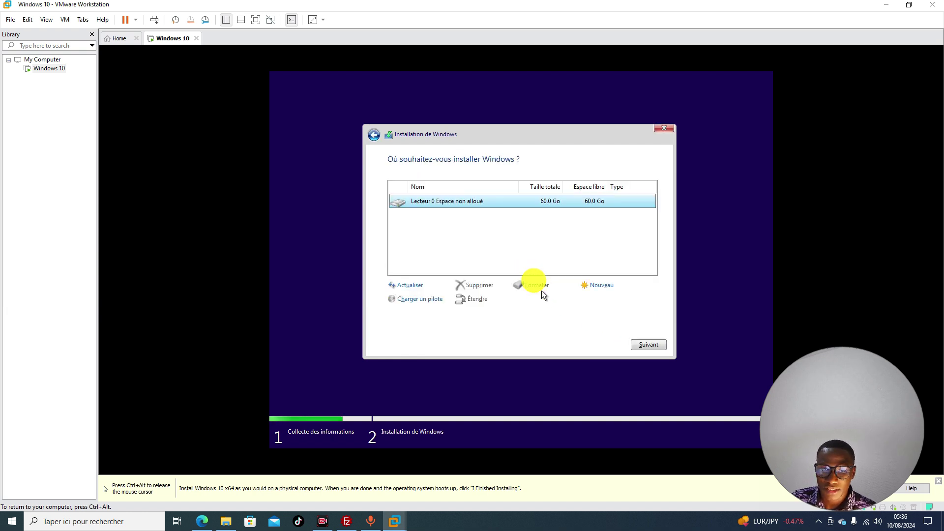
pyautogui.click(644, 344)
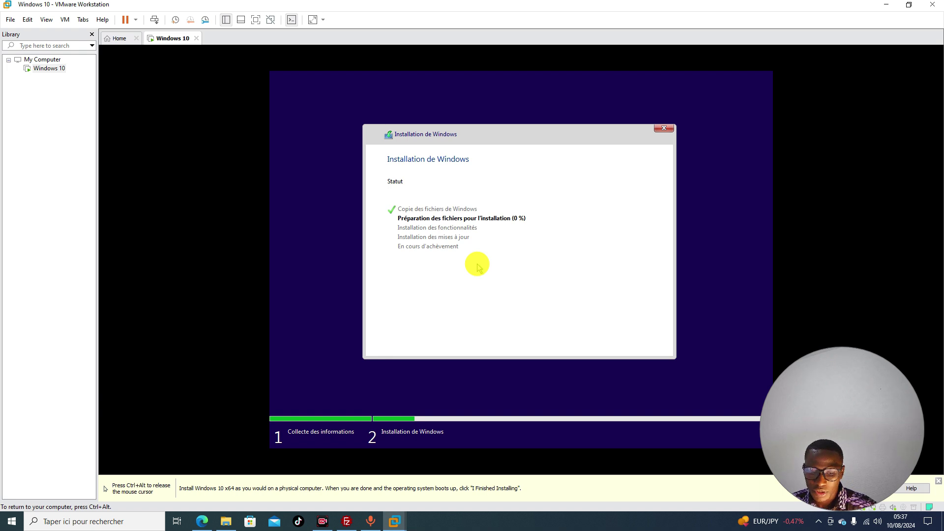
# Release keyboard and mouse from the VM and let setup run until the CPU fault prompt.
pyautogui.hotkey('ctrl', 'alt')
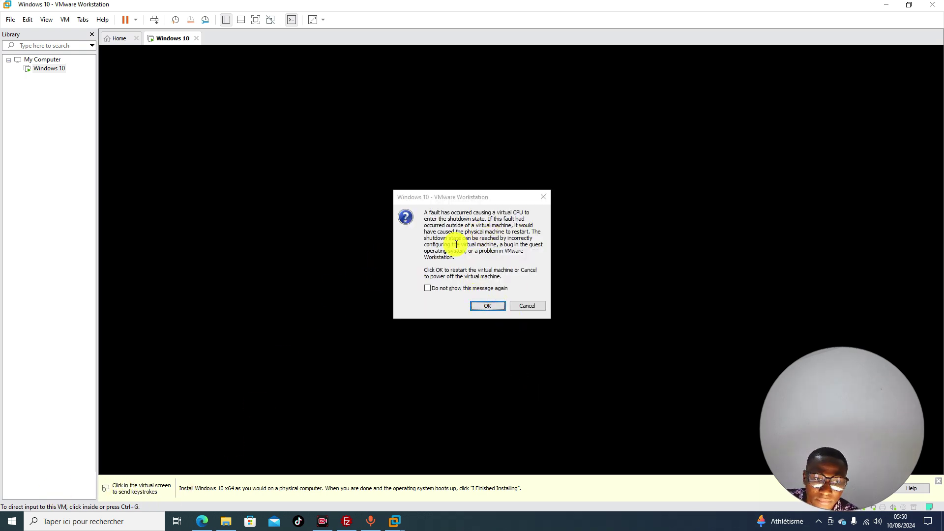
# Restart the VM after the CPU shutdown fault and return input to the guest.
pyautogui.click(488, 306)
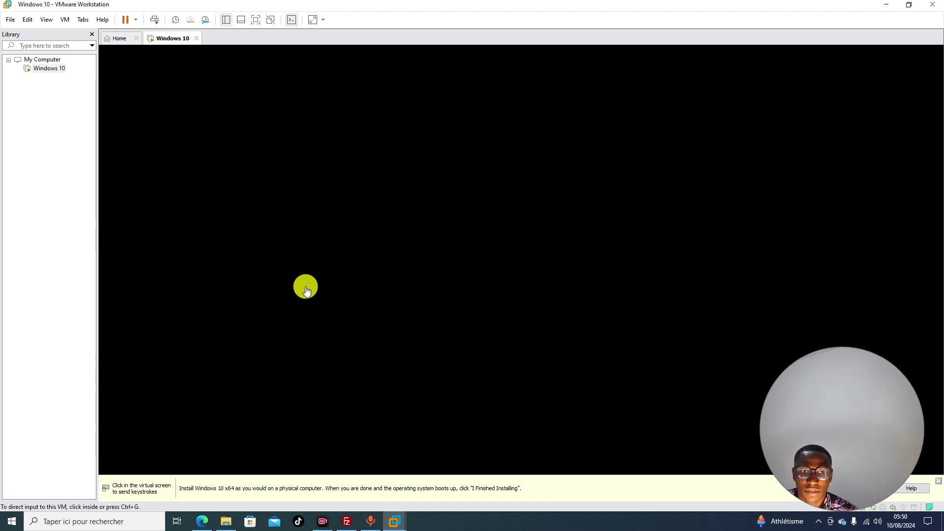
pyautogui.click(414, 268)
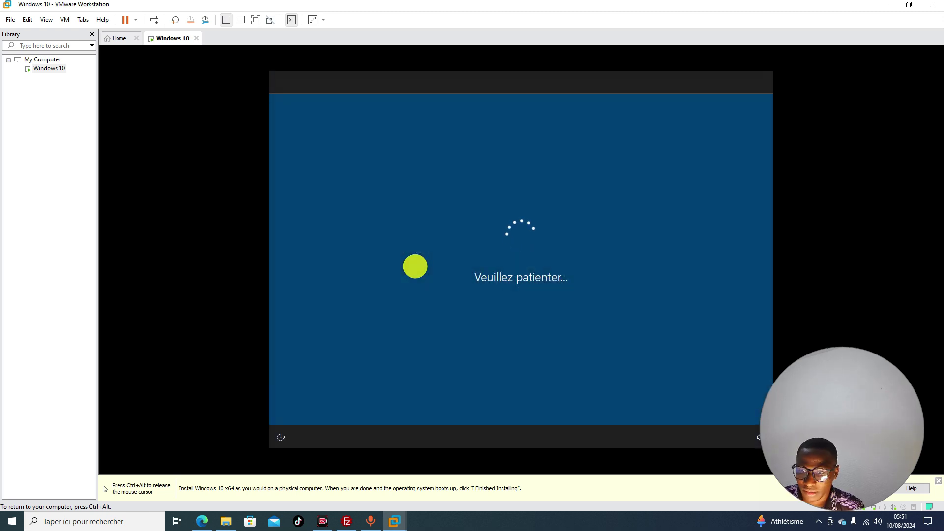
# Choose 'Configurer pour une organisation', switch to domain join, and enter a local user name.
pyautogui.hotkey('ctrl', 'alt')
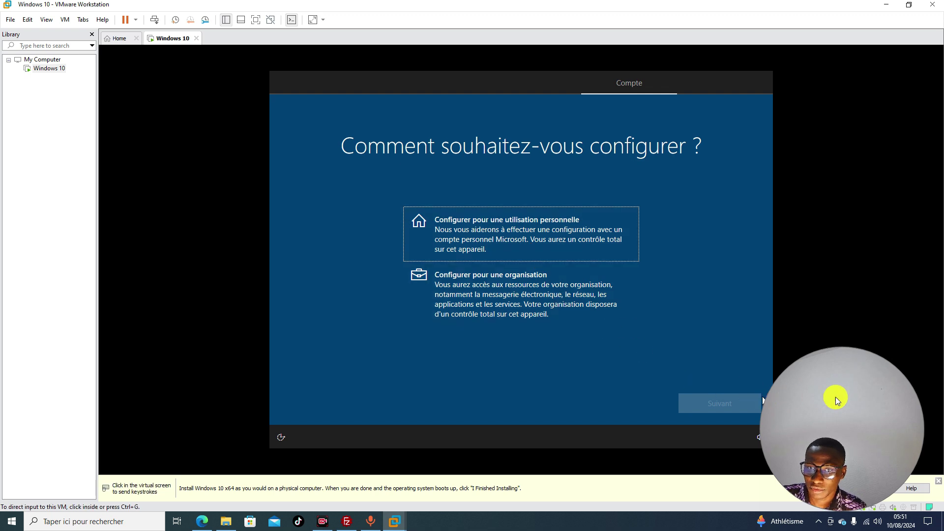
pyautogui.moveTo(836, 397); pyautogui.dragTo(940, 268)
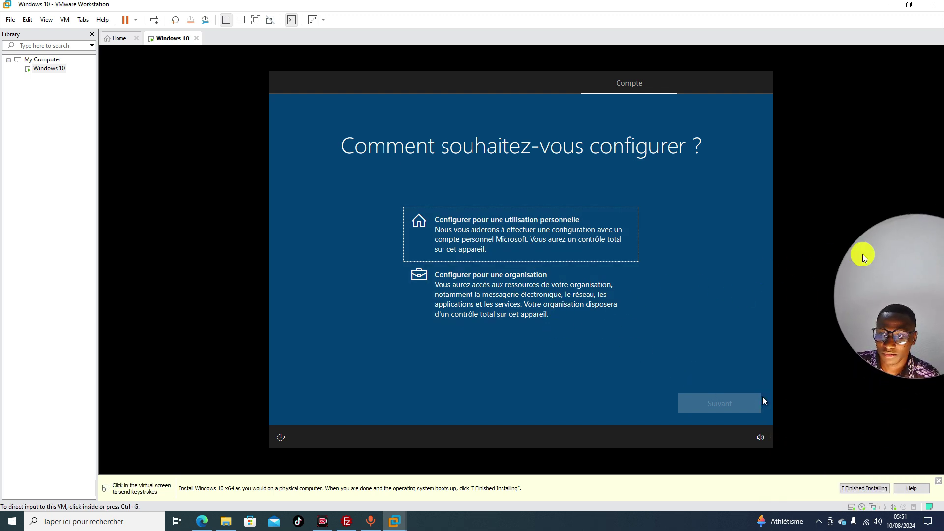
pyautogui.moveTo(861, 255); pyautogui.dragTo(848, 229)
pyautogui.click(480, 312)
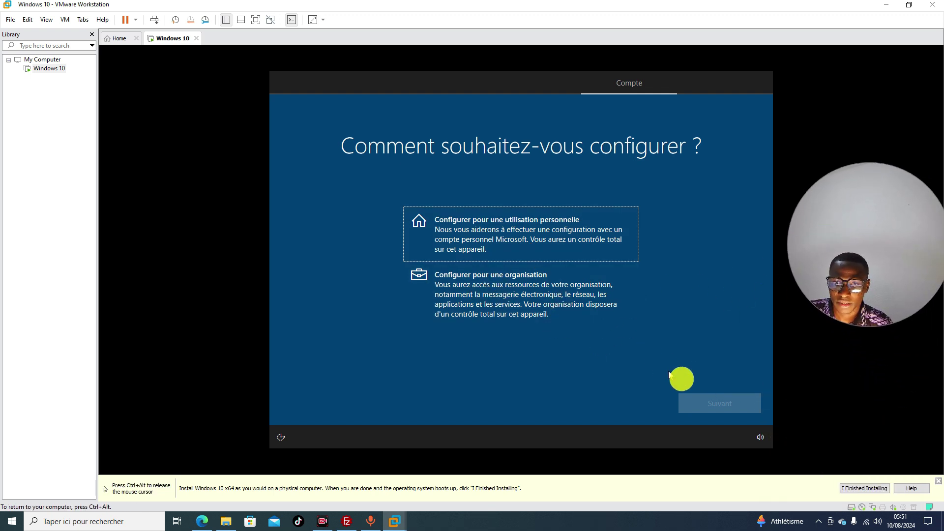
pyautogui.click(527, 298)
pyautogui.click(733, 402)
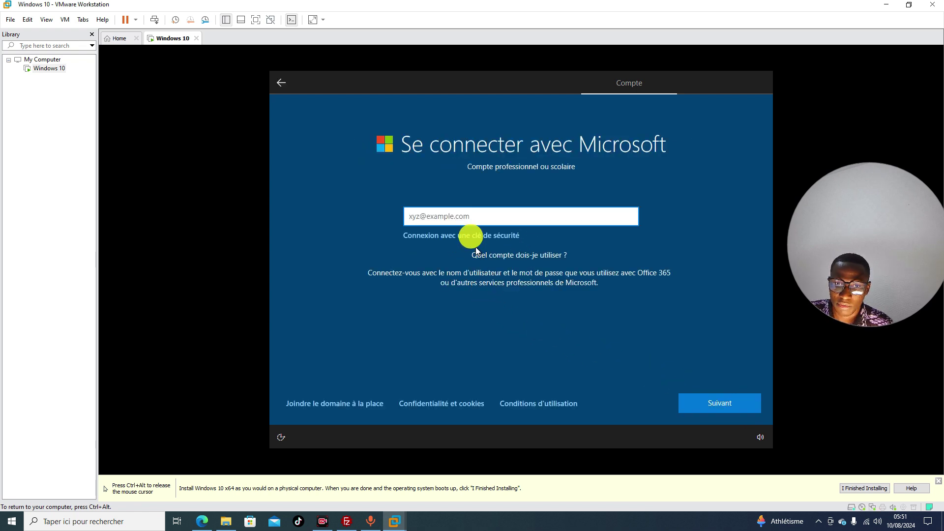
pyautogui.click(356, 405)
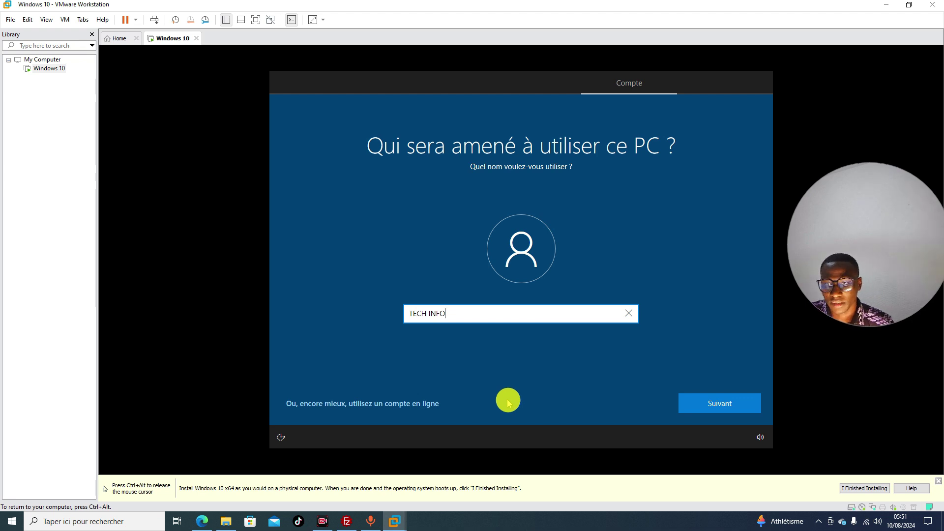
pyautogui.click(706, 403)
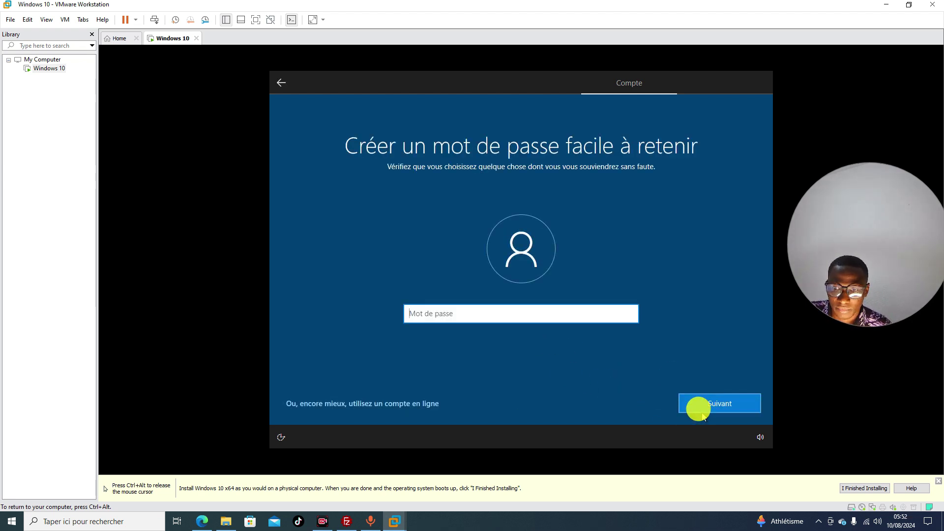
# Leave the account password empty and decline importing browser data with 'Pas maintenant.'.
pyautogui.click(703, 411)
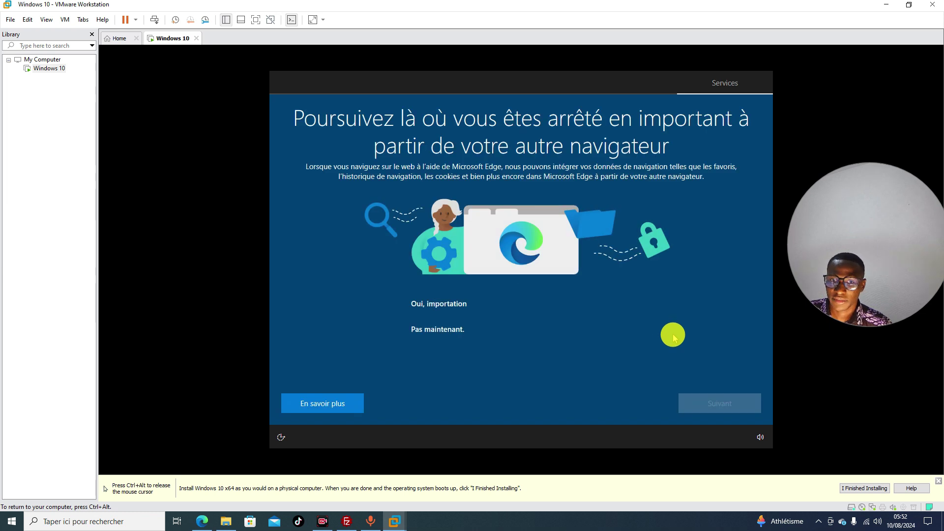
pyautogui.click(490, 330)
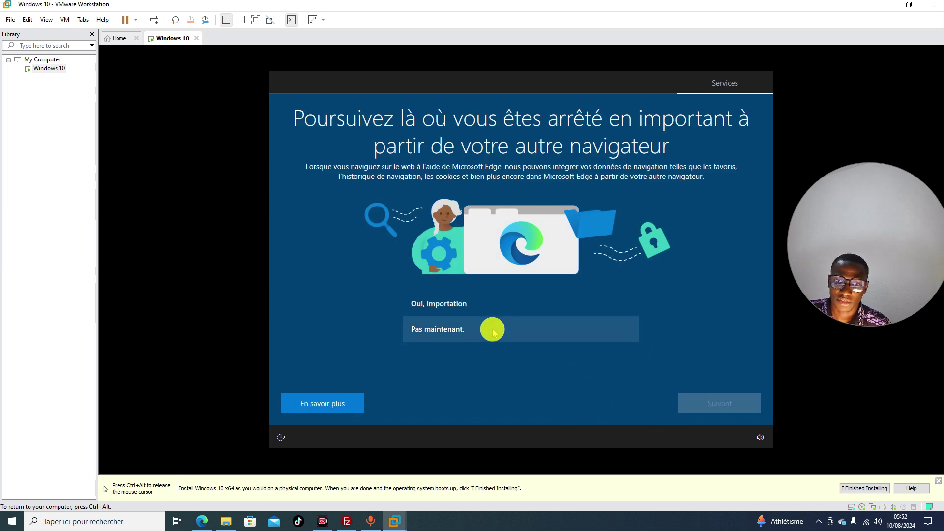
pyautogui.click(736, 413)
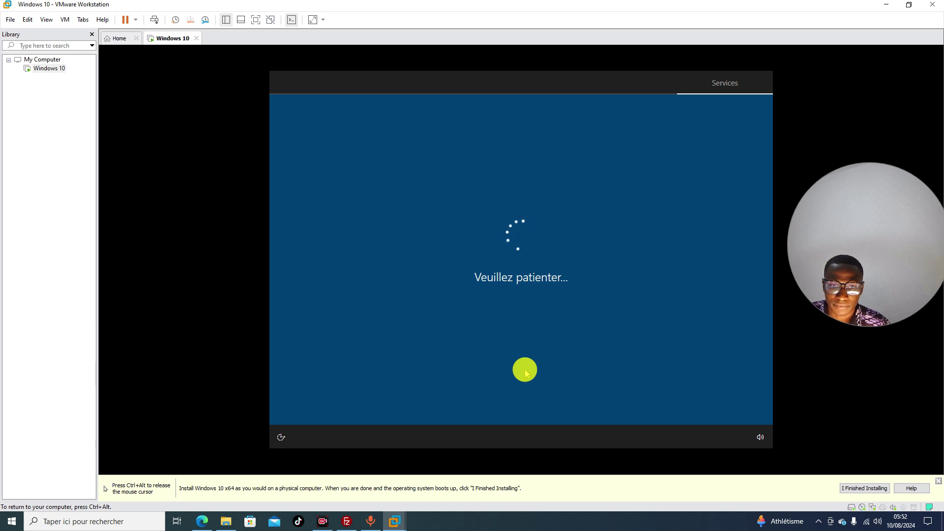
# Decline location, Find my device, handwriting, tailored experiences and advertising ID; send required-only diagnostics.
pyautogui.click(524, 311)
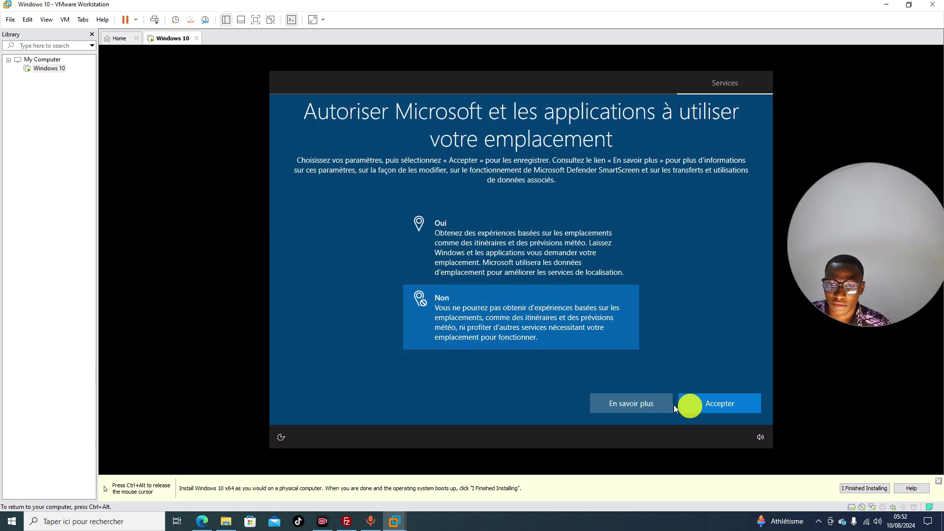
pyautogui.click(727, 410)
pyautogui.click(501, 316)
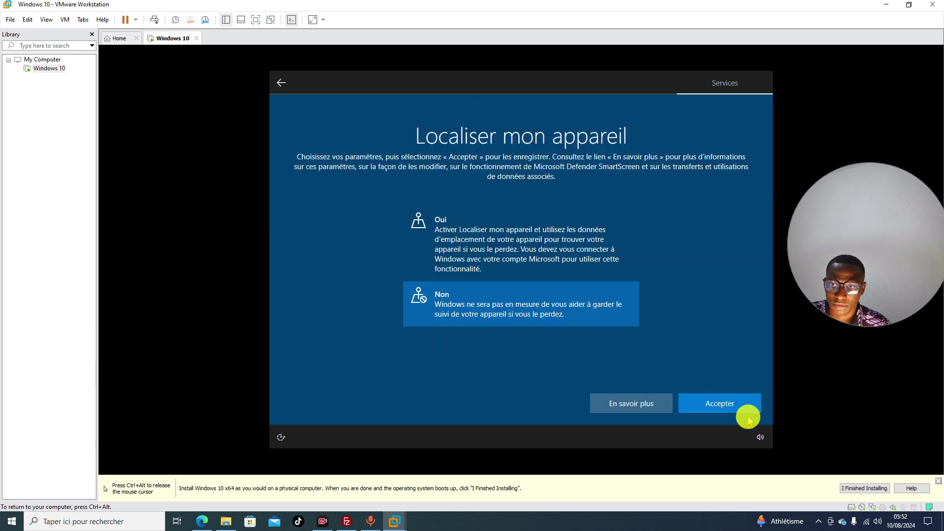
pyautogui.click(741, 409)
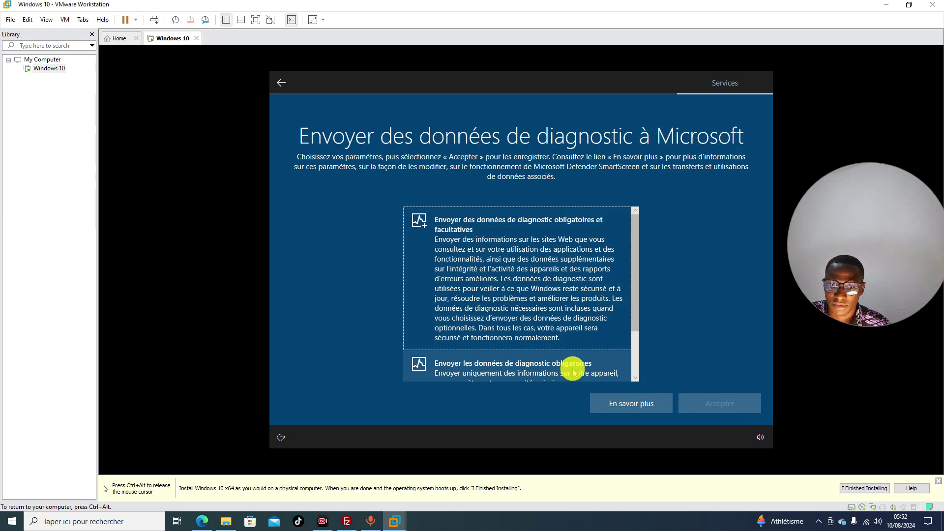
pyautogui.click(573, 366)
pyautogui.click(719, 411)
pyautogui.click(559, 338)
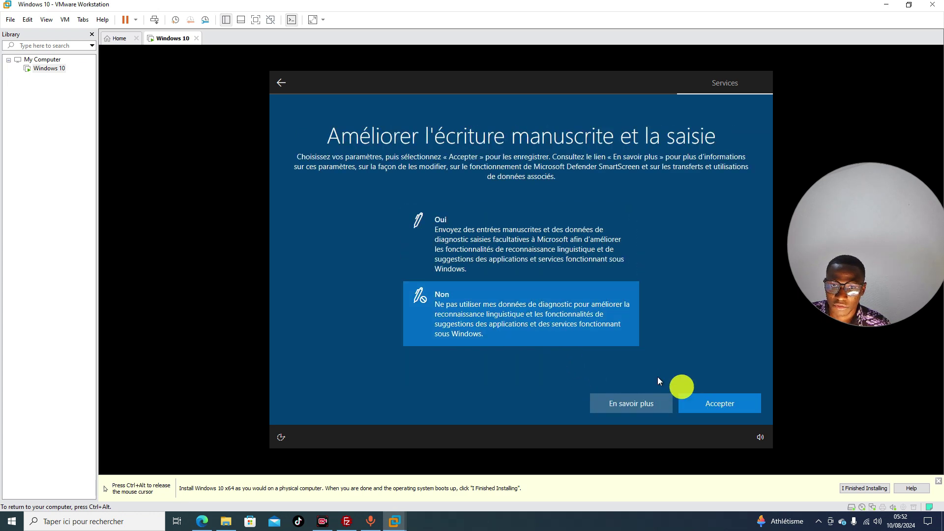
pyautogui.click(727, 406)
pyautogui.click(538, 320)
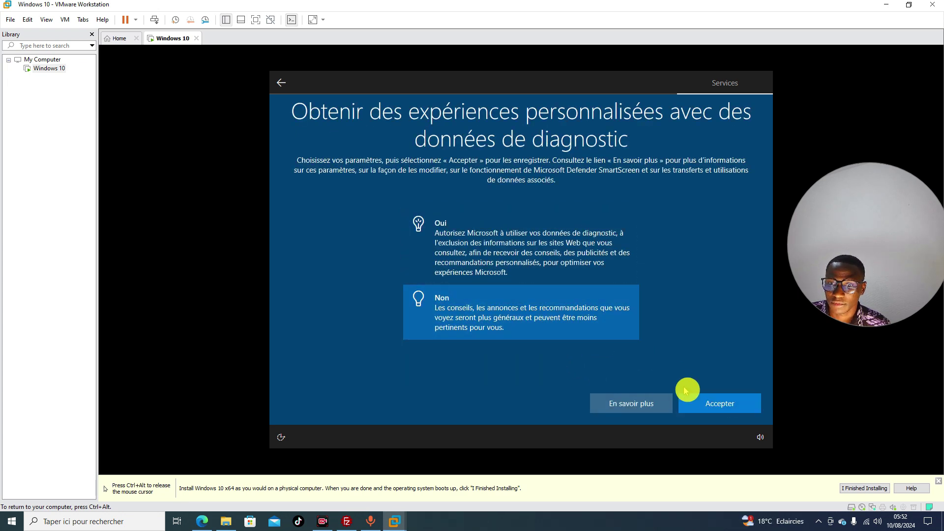
pyautogui.click(699, 400)
pyautogui.click(544, 311)
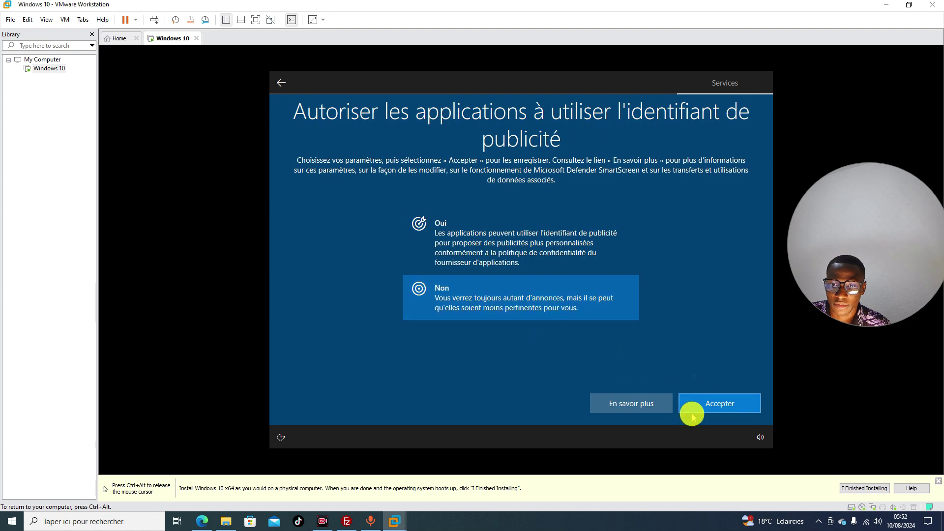
pyautogui.click(698, 410)
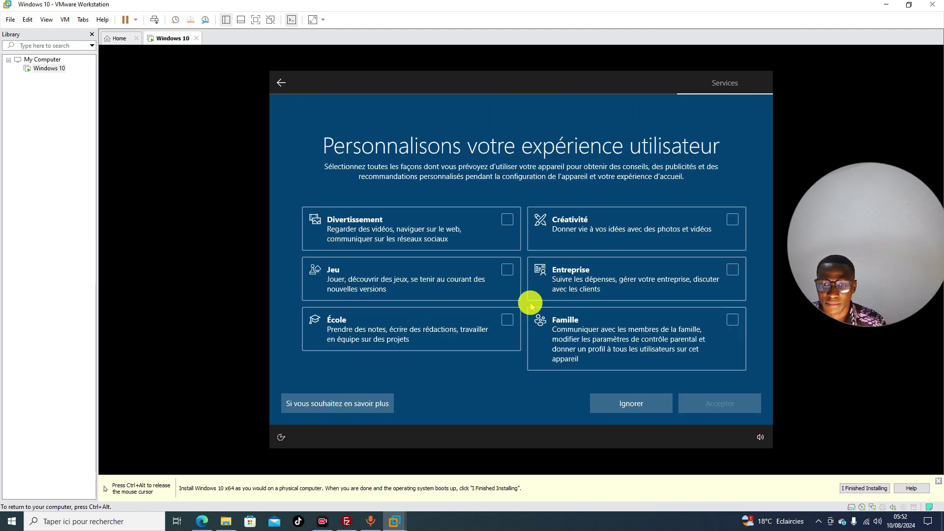
# Tick the Divertissement, Jeu and École personalisation categories.
pyautogui.click(507, 220)
pyautogui.click(507, 270)
pyautogui.click(507, 319)
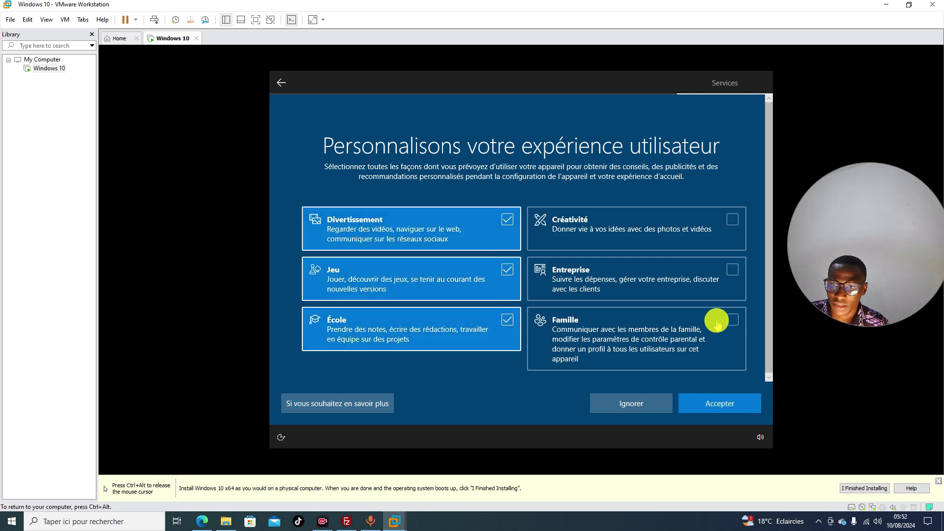
# Tick Famille, Entreprise and Créativité as well, then accept the personalisation choices.
pyautogui.click(732, 320)
pyautogui.click(735, 266)
pyautogui.click(731, 227)
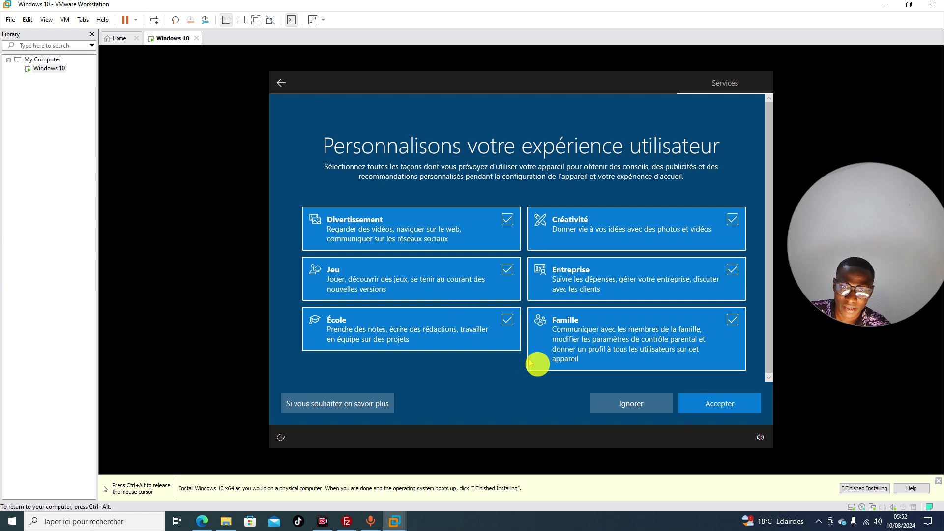
pyautogui.click(719, 408)
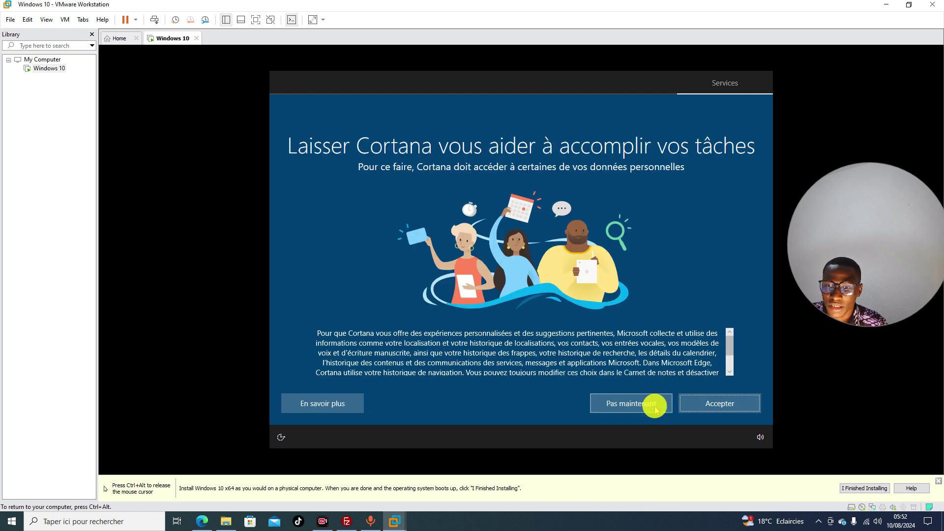
# Decline Cortana with 'Pas maintenant' so Windows finishes setup and reaches the desktop.
pyautogui.click(652, 406)
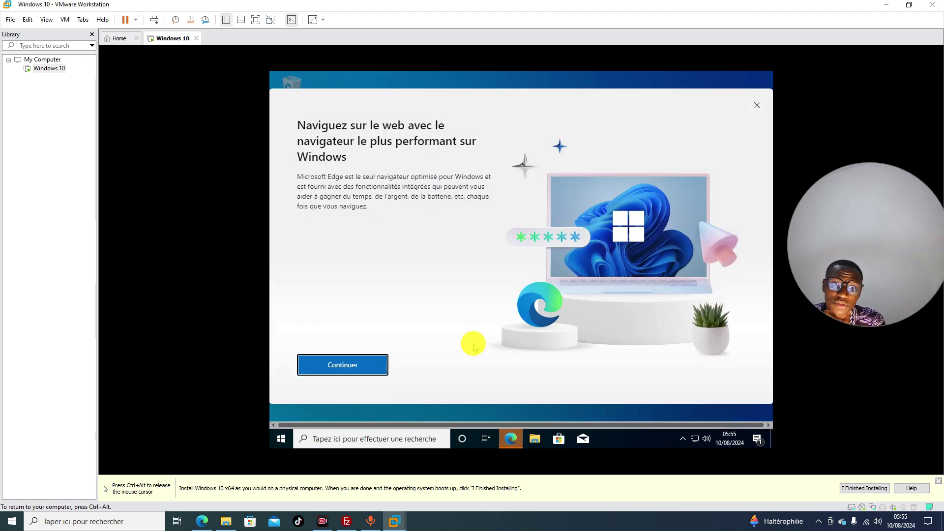
# Dismiss the Edge promotion, then start Edge without signing in or importing Google data.
pyautogui.click(366, 363)
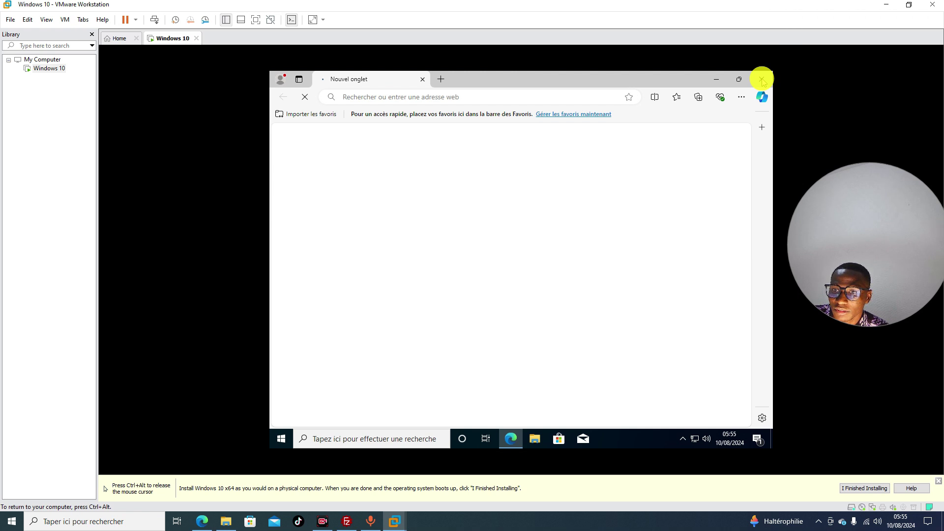
pyautogui.click(762, 79)
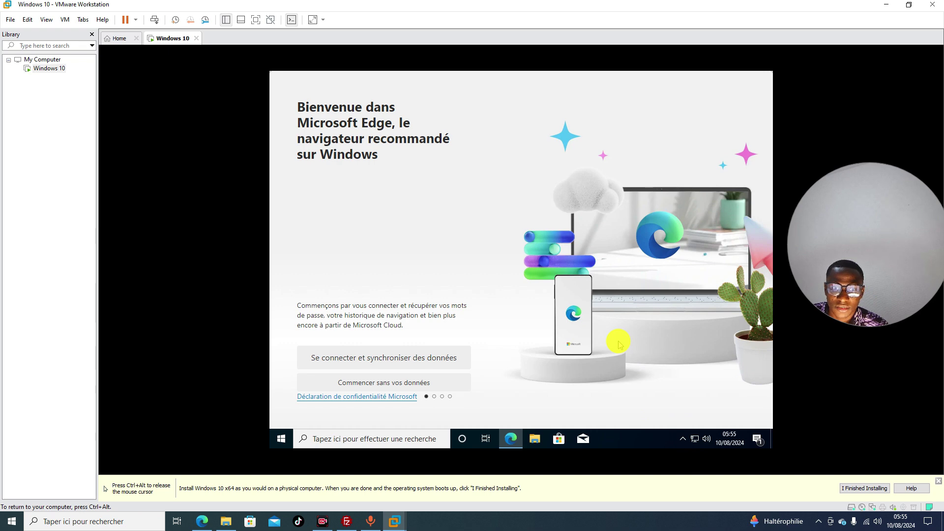
pyautogui.click(391, 382)
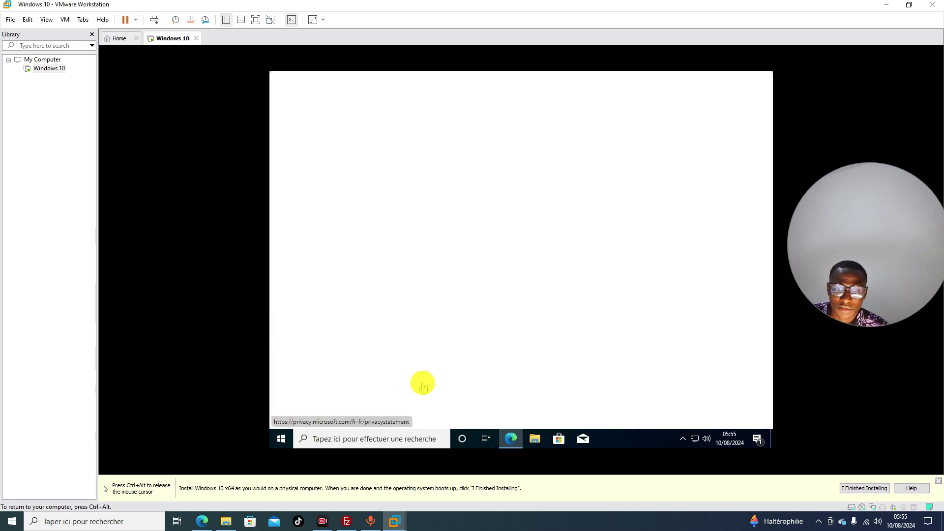
pyautogui.click(422, 376)
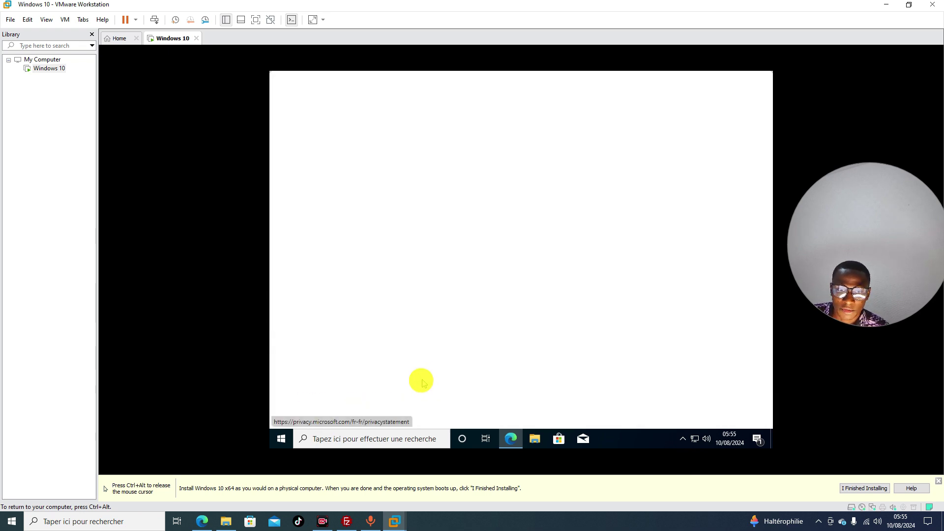
# Allow browsing-activity personalisation, decline optional data, accept Edge's privacy page, and close Edge.
pyautogui.click(354, 343)
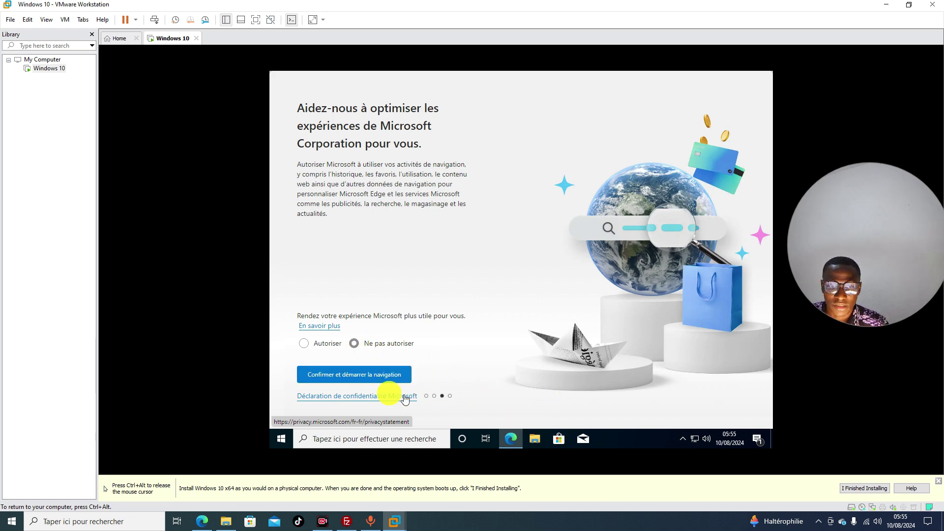
pyautogui.click(301, 345)
pyautogui.click(339, 372)
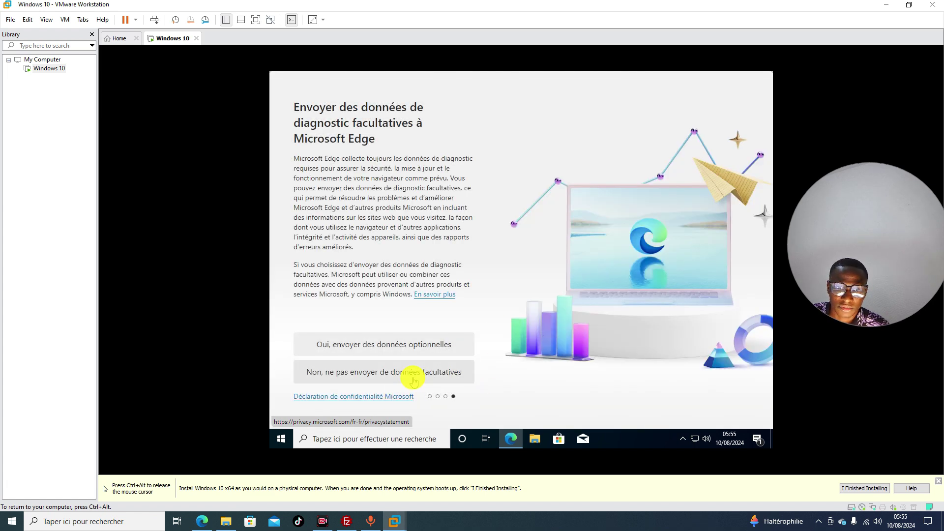
pyautogui.click(413, 381)
pyautogui.click(693, 304)
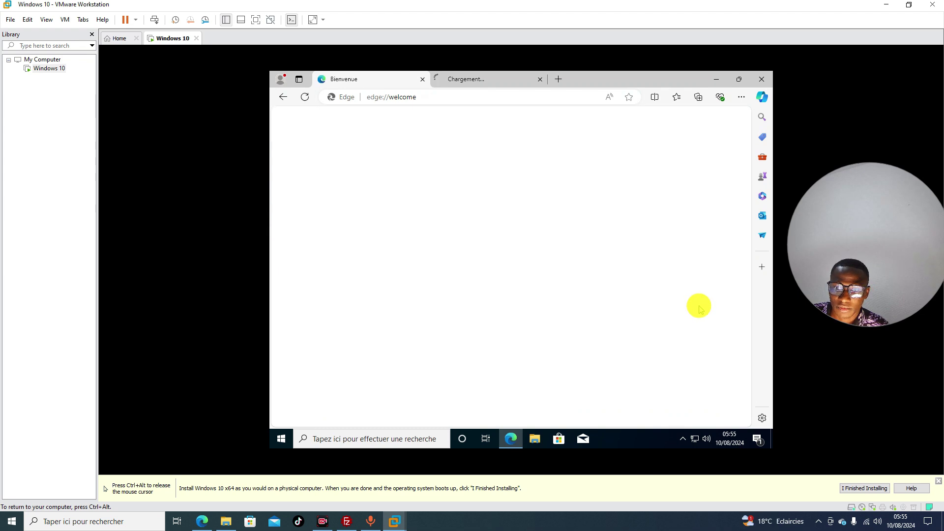
pyautogui.click(761, 79)
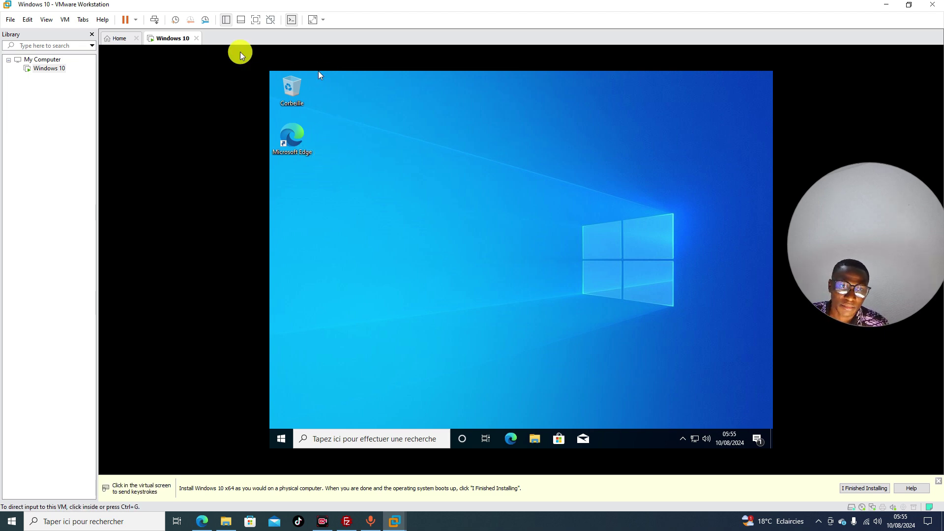
# Release input from the guest with Ctrl+Alt and choose VM > Install VMware Tools.
pyautogui.click(83, 21)
pyautogui.moveTo(48, 20)
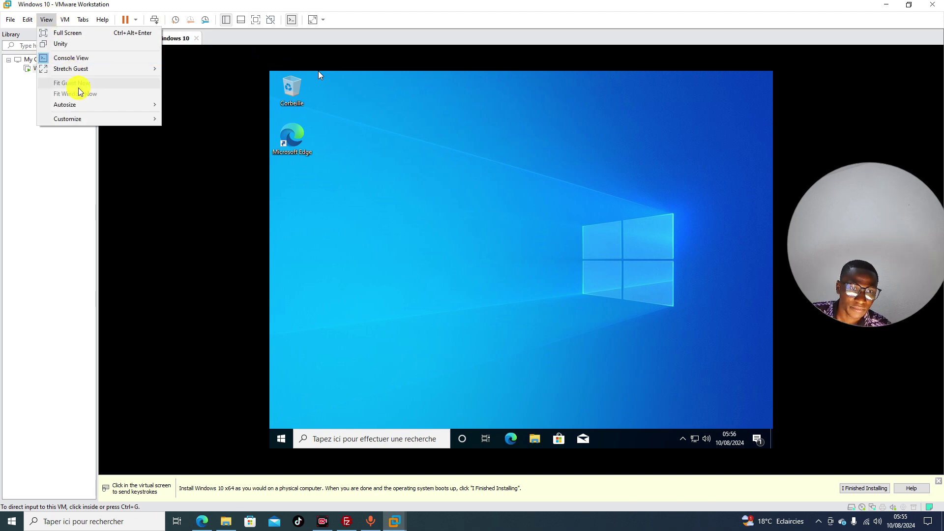
pyautogui.click(311, 180)
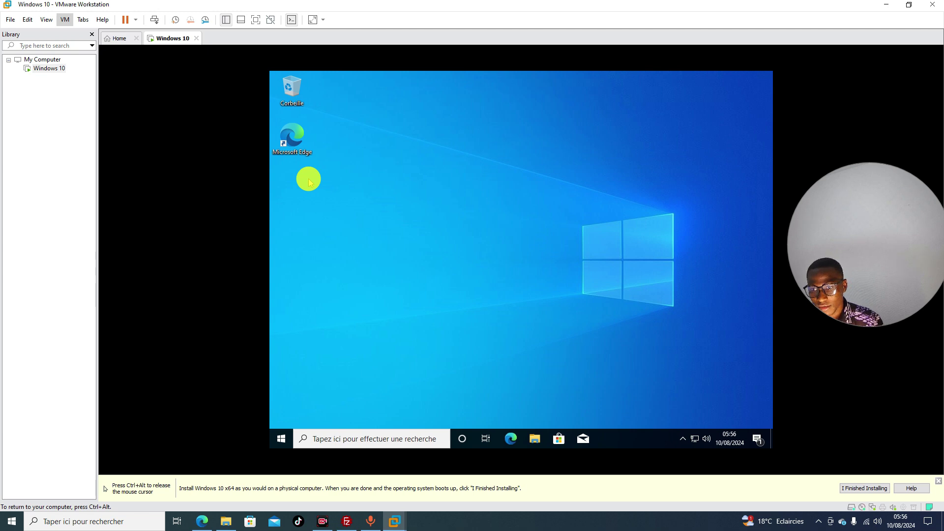
pyautogui.hotkey('ctrl', 'alt')
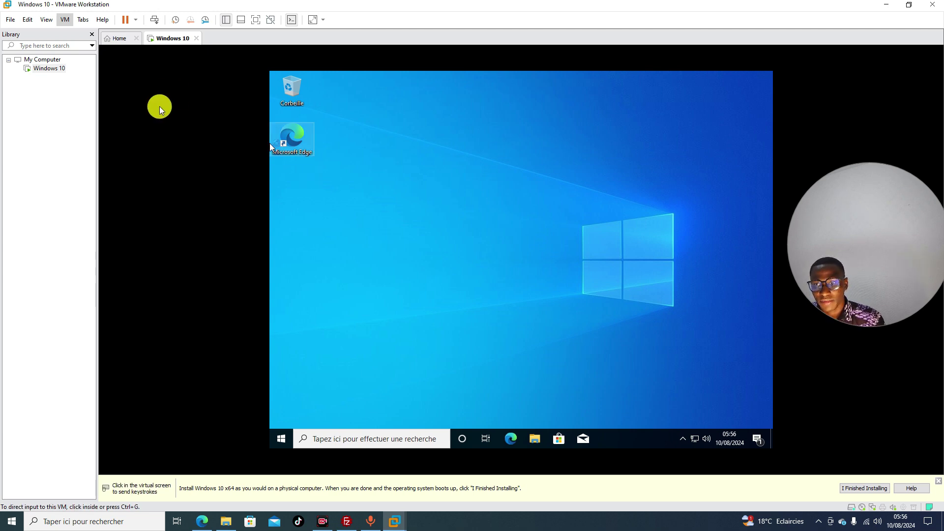
pyautogui.click(65, 21)
pyautogui.click(120, 131)
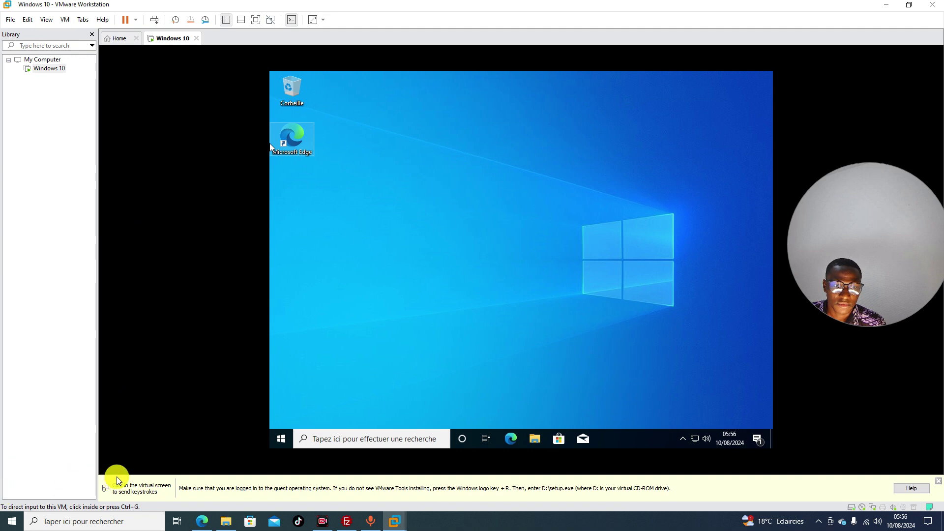
# Open File Explorer in the guest and show the drives under Ce PC.
pyautogui.click(273, 438)
pyautogui.click(281, 439)
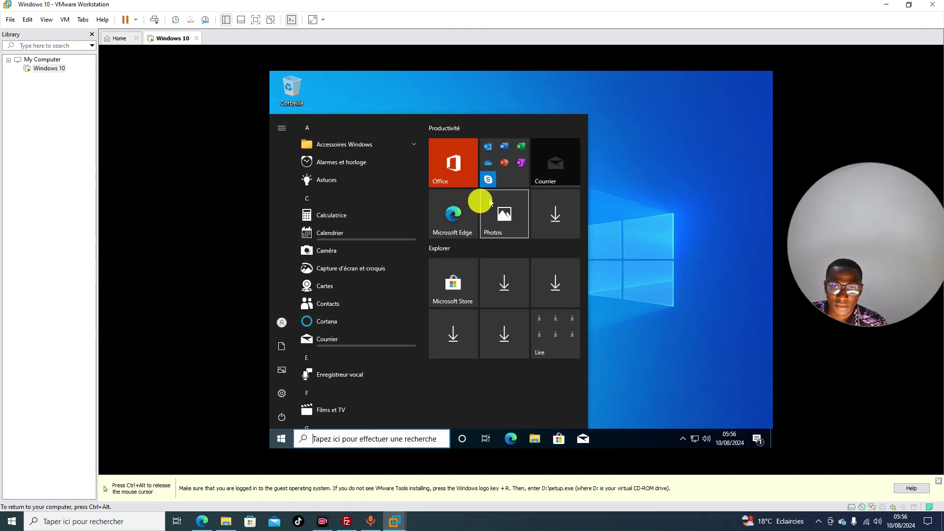
pyautogui.click(543, 421)
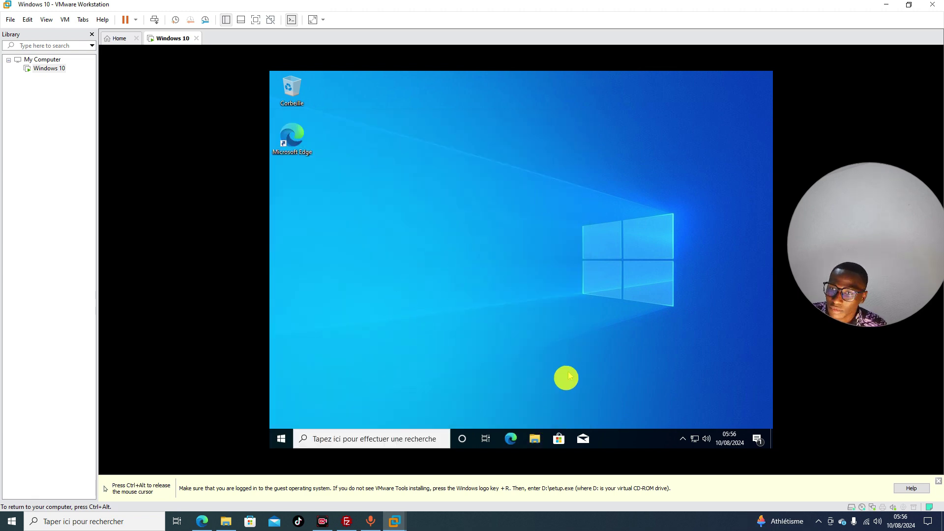
pyautogui.click(535, 437)
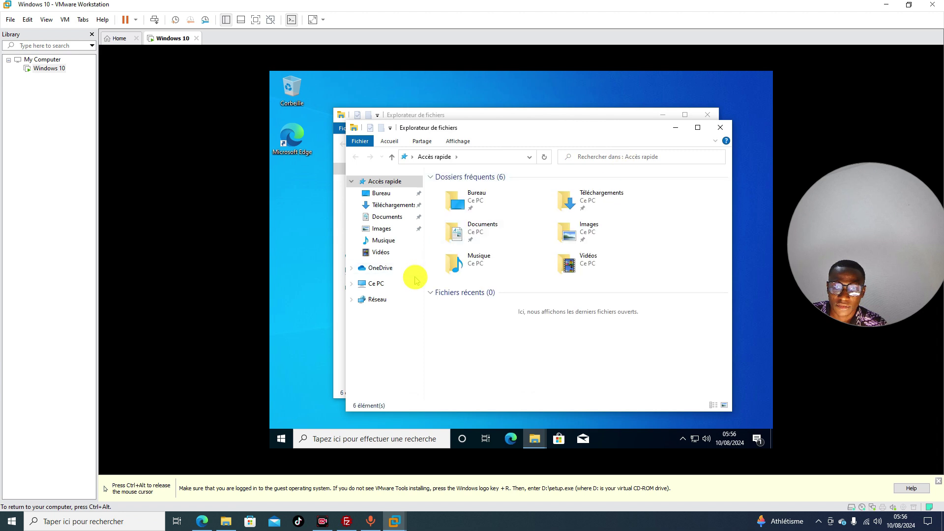
pyautogui.click(376, 284)
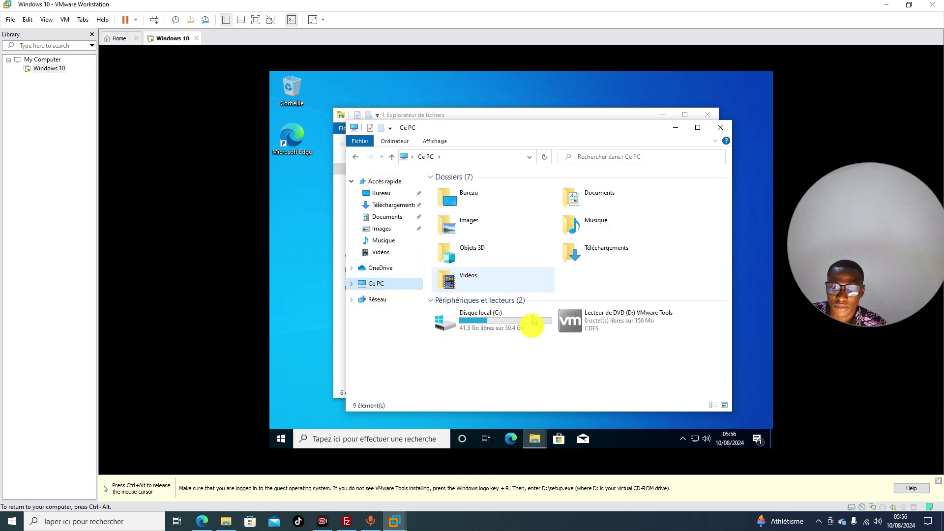
# Run the installer from the VMware Tools DVD drive, approve UAC with Oui, and close Explorer.
pyautogui.click(609, 328)
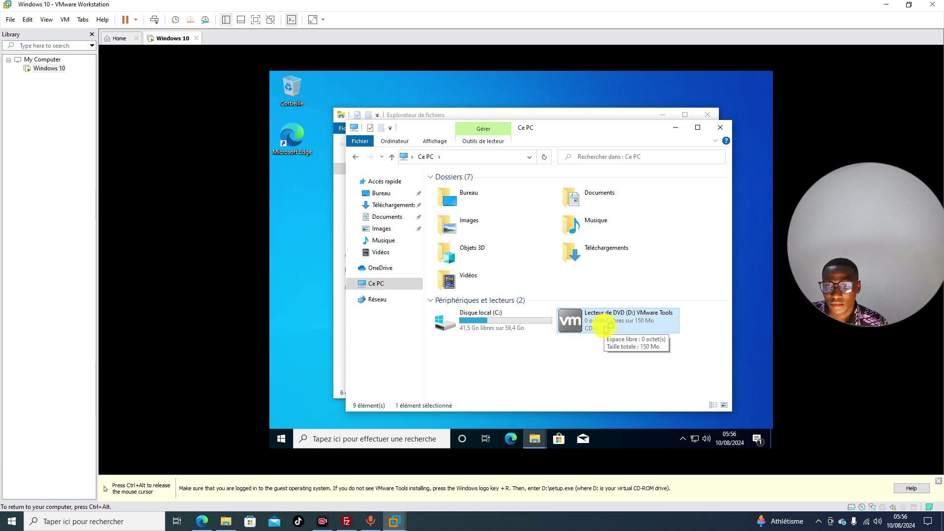
pyautogui.doubleClick(636, 317)
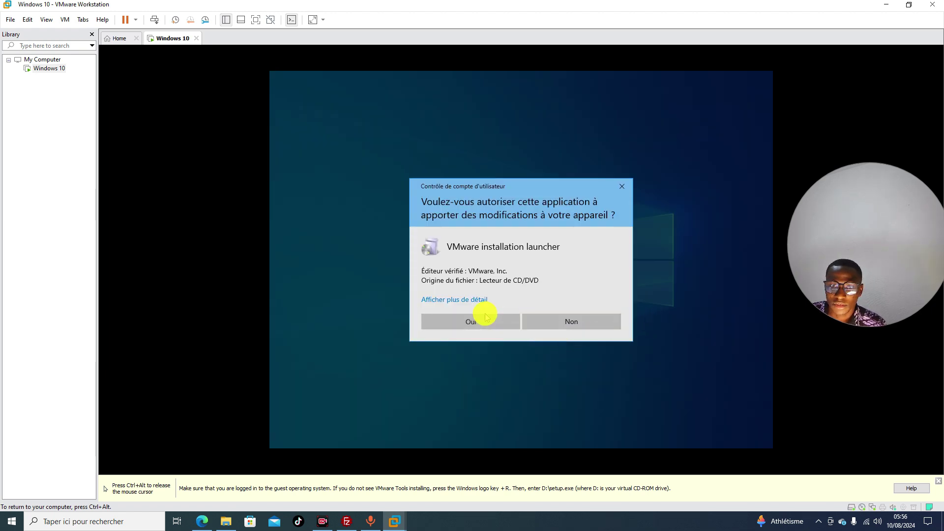
pyautogui.click(485, 320)
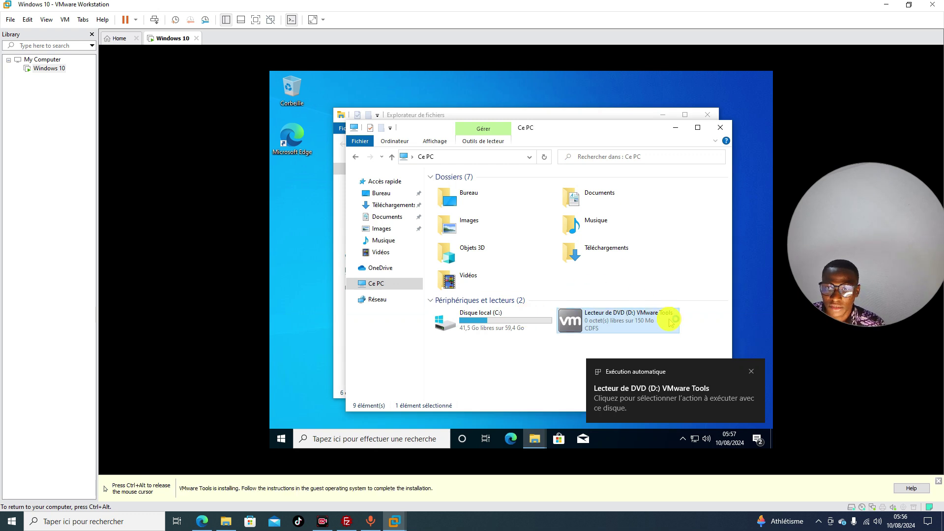
pyautogui.click(649, 371)
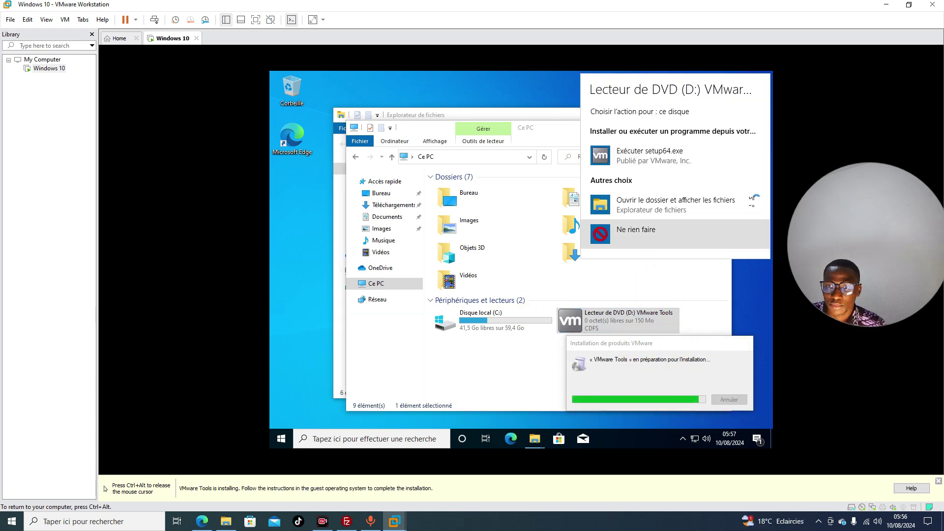
pyautogui.click(542, 95)
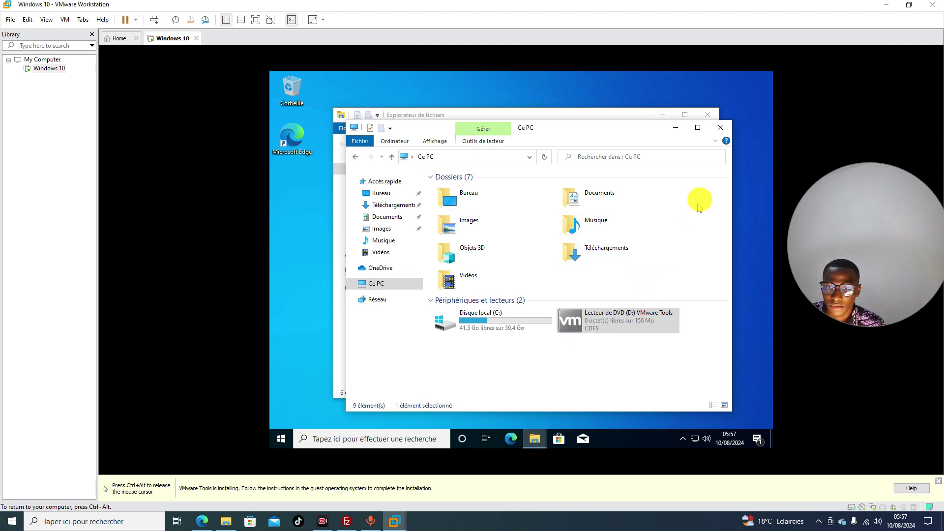
pyautogui.click(721, 129)
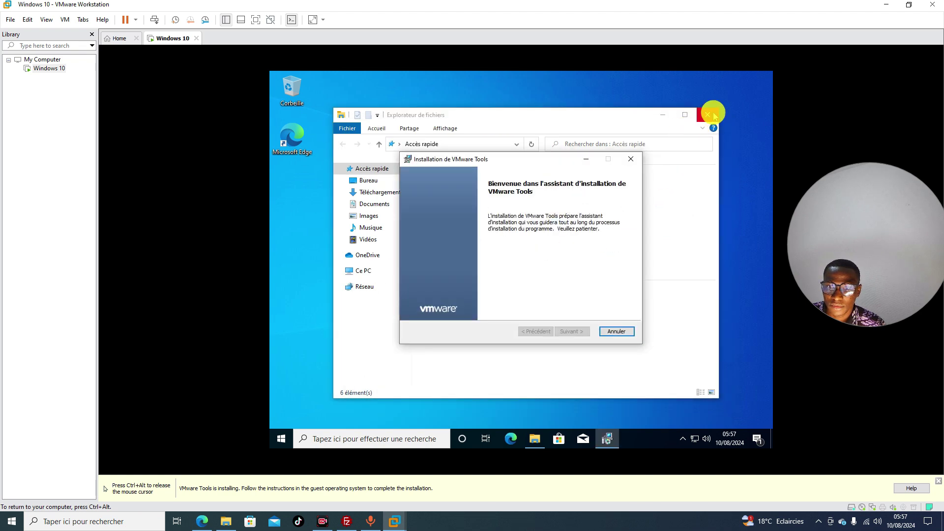
# Close Explorer and run the VMware Tools wizard with the Typique setup through to Installer.
pyautogui.click(707, 114)
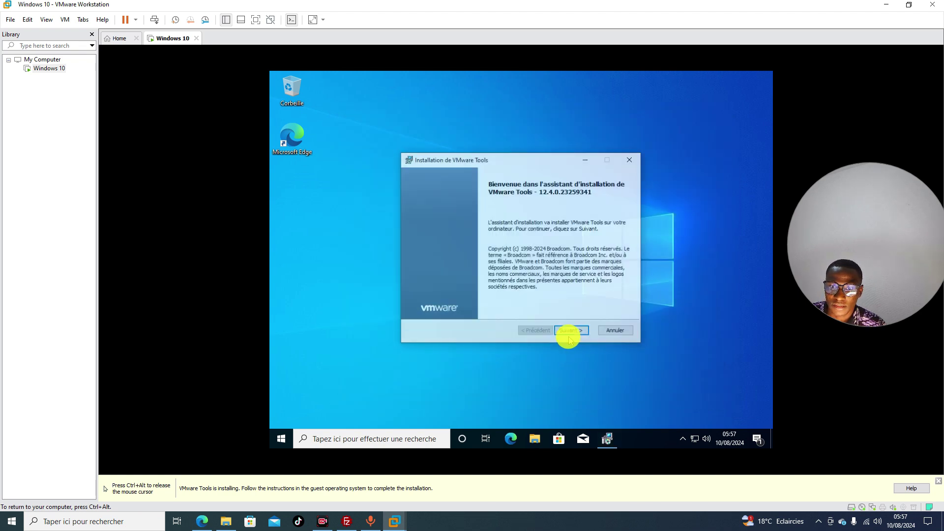
pyautogui.click(570, 332)
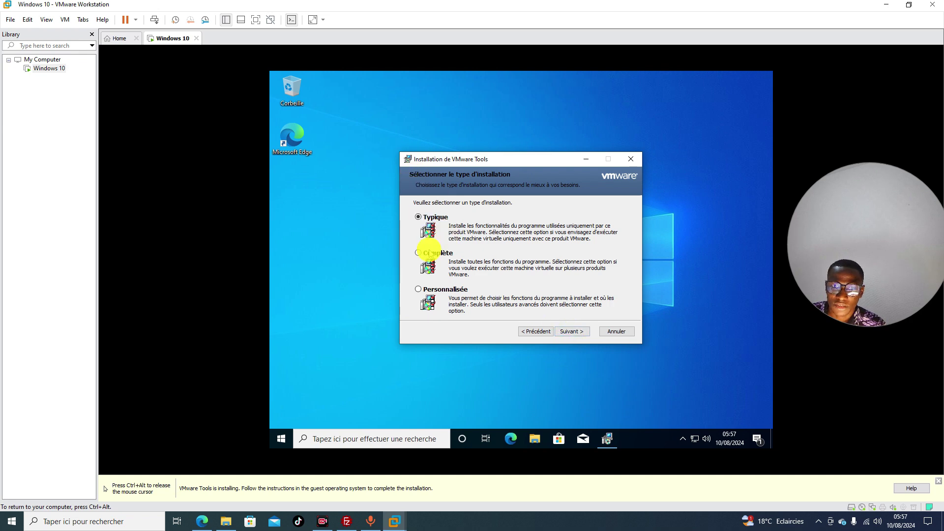
pyautogui.click(573, 332)
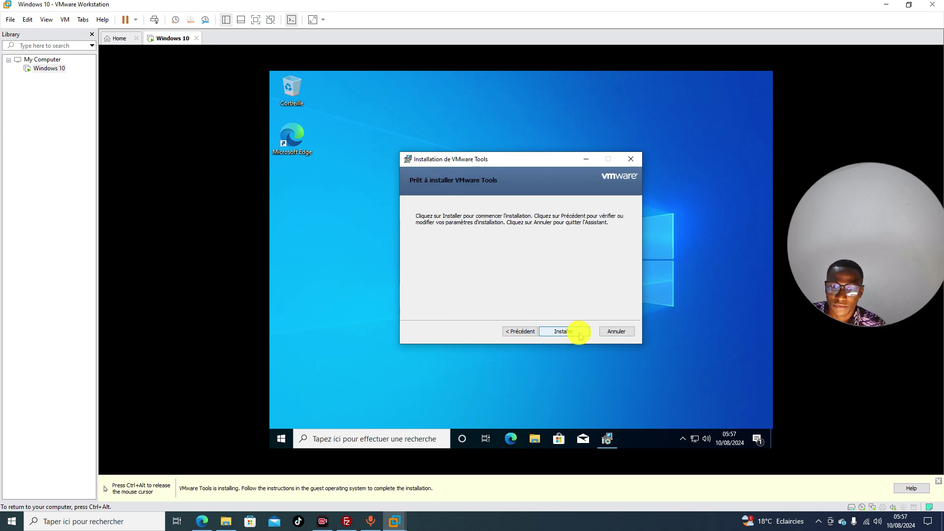
pyautogui.click(565, 331)
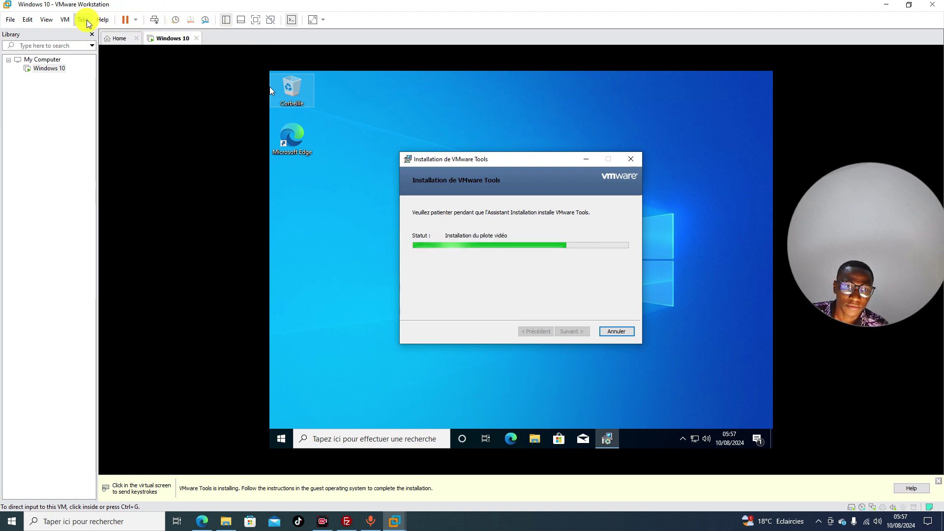
# Switch the virtual machine to Full Screen view while VMware Tools finishes installing.
pyautogui.click(65, 21)
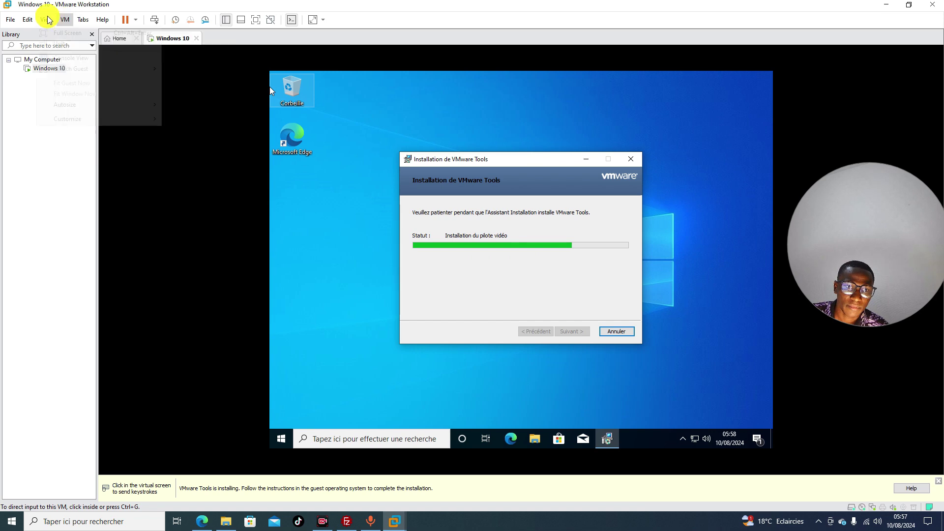
pyautogui.click(46, 19)
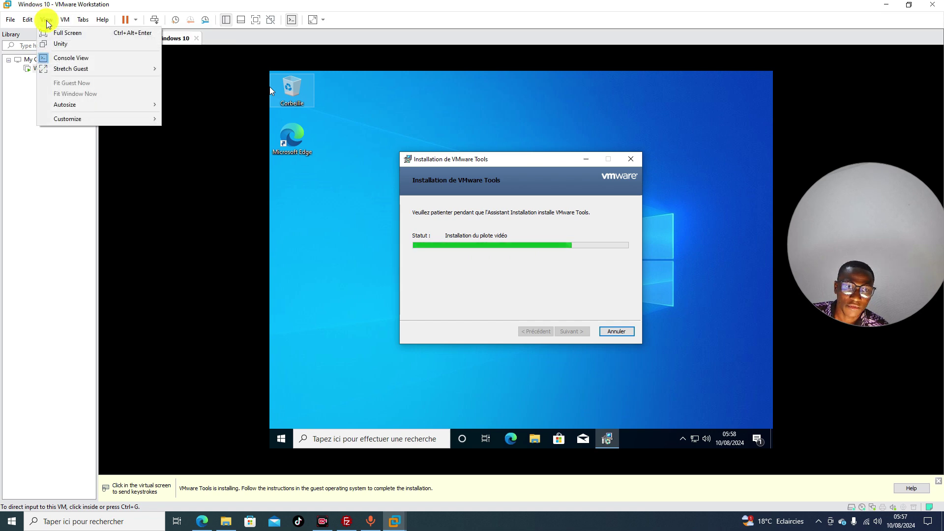
pyautogui.click(52, 35)
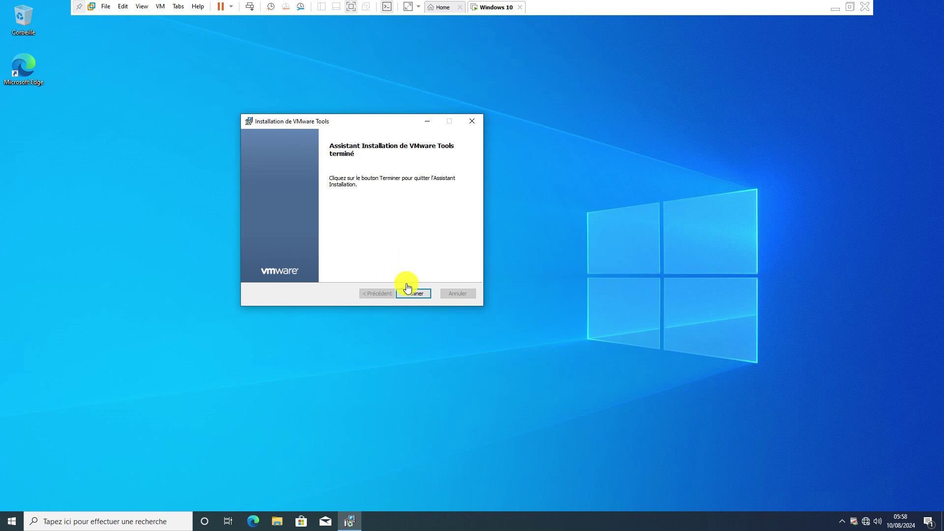
# Finish the VMware Tools wizard, answer the restart prompt, and leave full screen for windowed view.
pyautogui.click(418, 295)
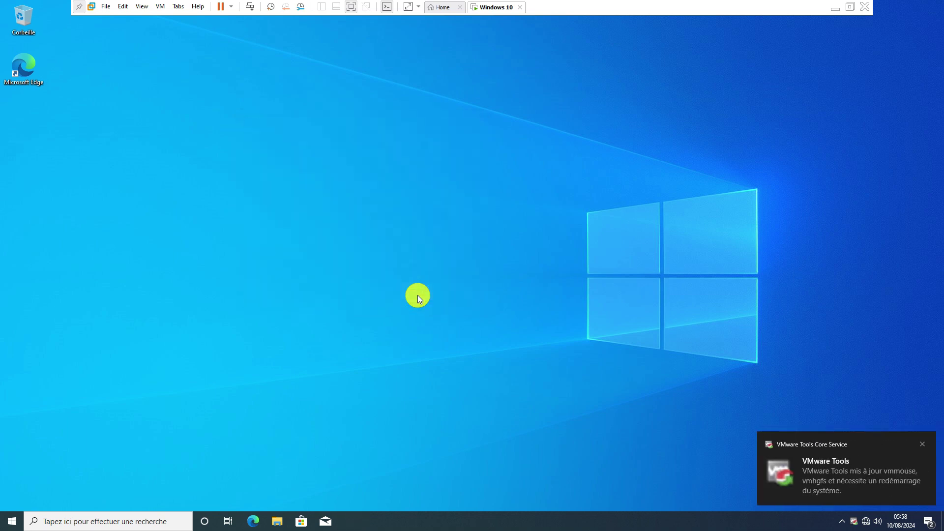
pyautogui.click(445, 286)
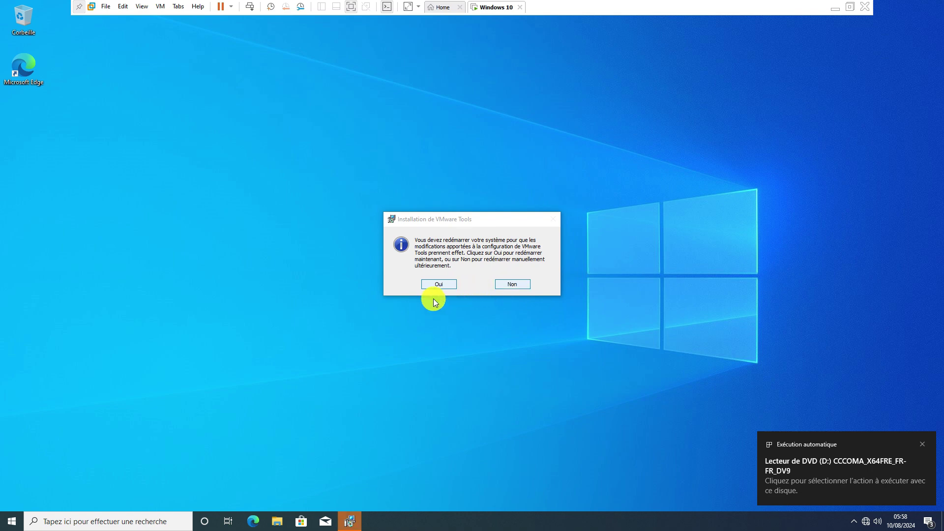
pyautogui.click(517, 287)
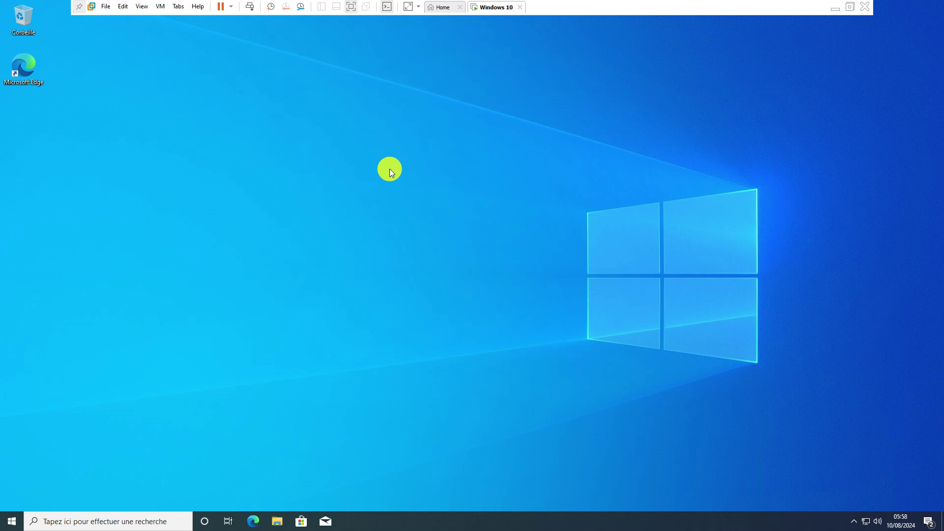
pyautogui.click(851, 8)
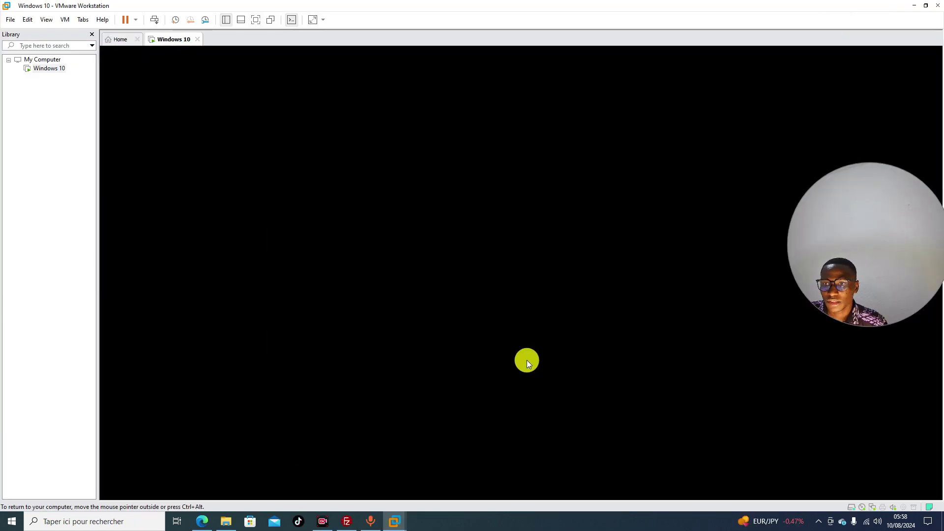